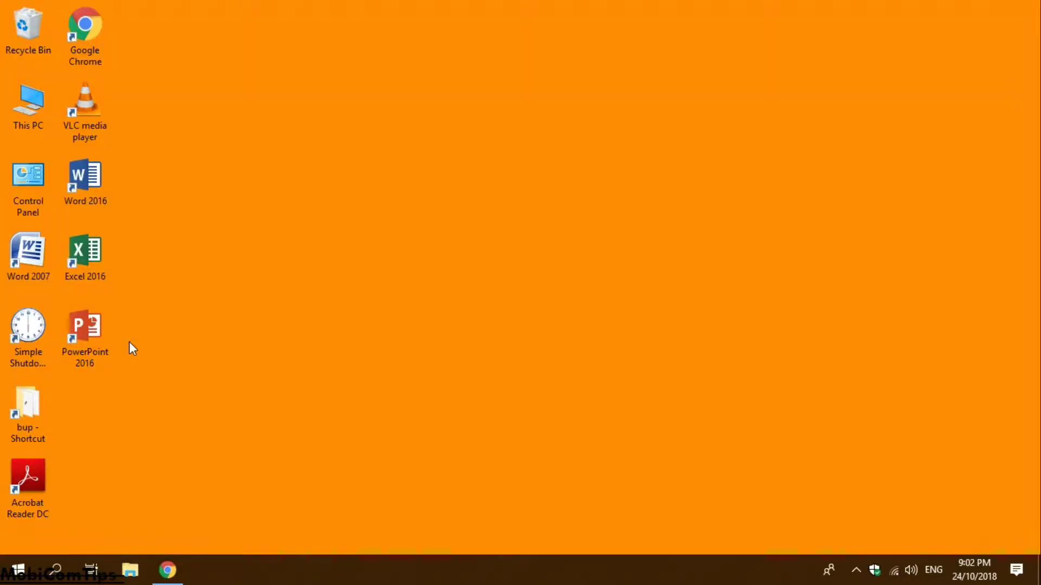
Step: Launch PowerPoint 2016 from its desktop shortcut and start a blank presentation, Presentation1
{"action": "mouse_move", "coordinate": [136, 295]}
{"action": "left_mouse_down"}
{"action": "mouse_move", "coordinate": [47, 378]}
{"action": "mouse_move", "coordinate": [56, 381]}
{"action": "left_mouse_up"}
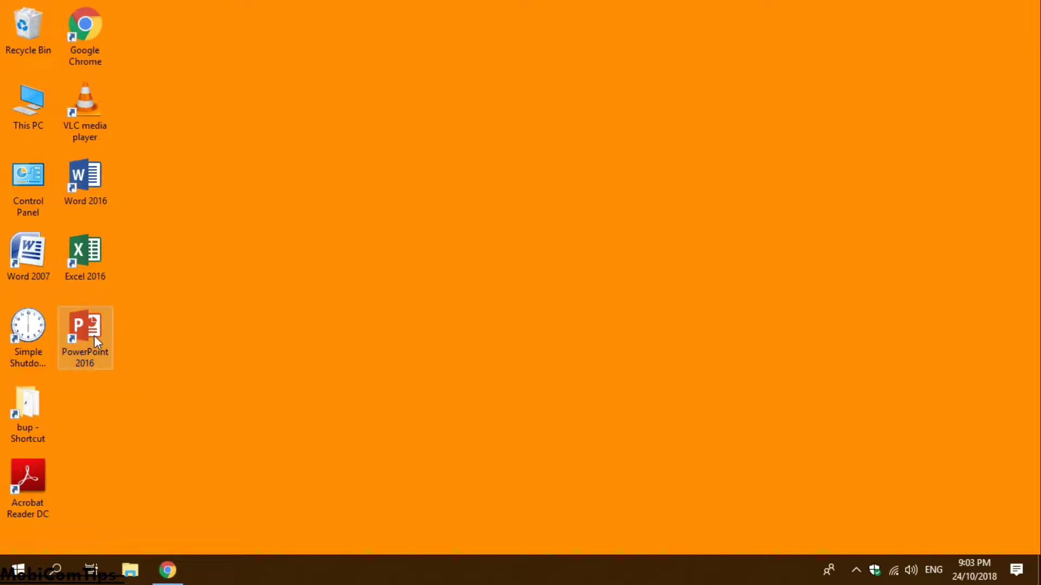
{"action": "right_click", "coordinate": [94, 336]}
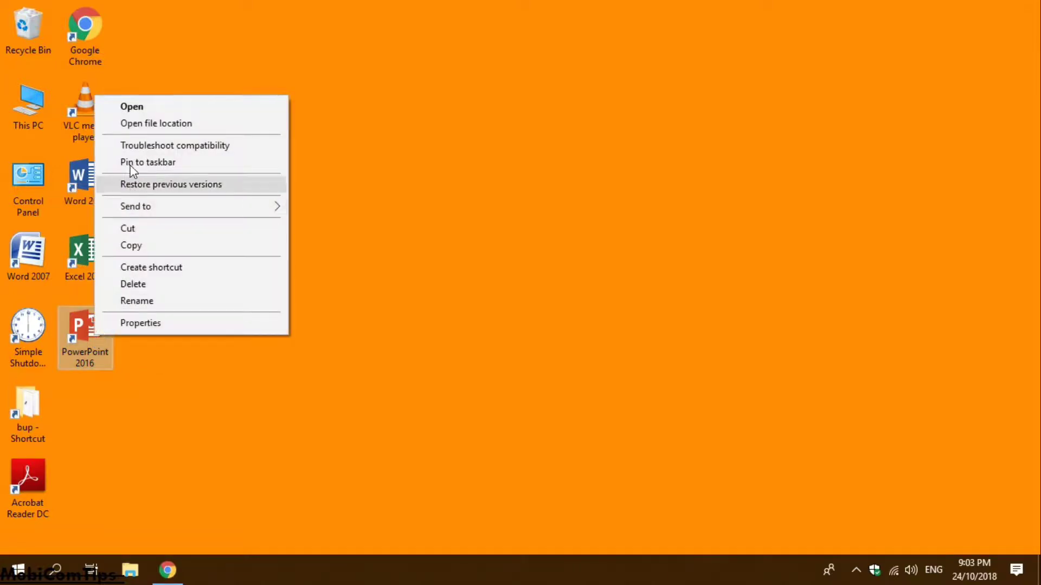
{"action": "left_click", "coordinate": [140, 107]}
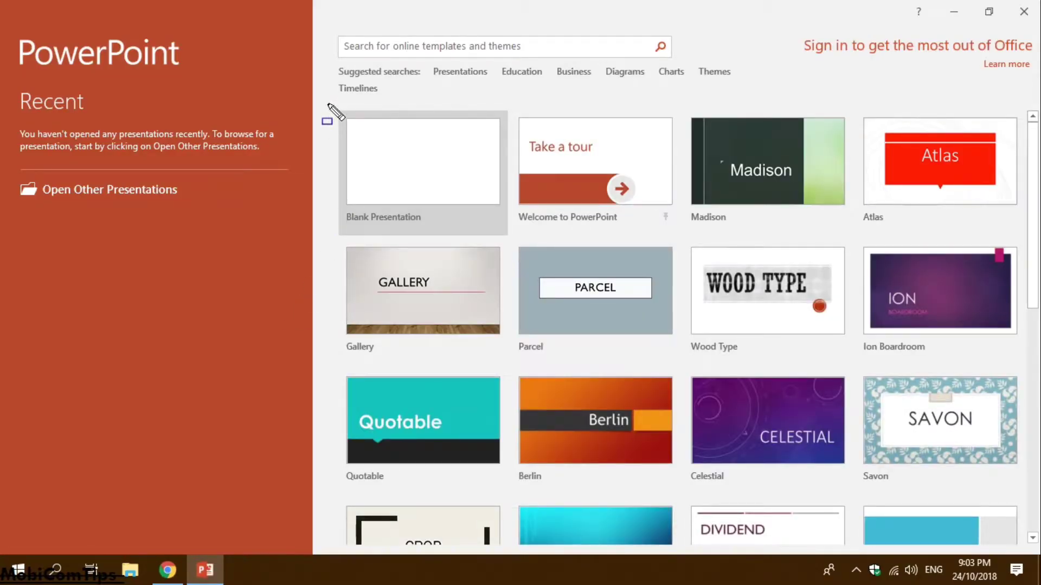
{"action": "mouse_move", "coordinate": [327, 103]}
{"action": "left_mouse_down"}
{"action": "mouse_move", "coordinate": [357, 171]}
{"action": "mouse_move", "coordinate": [511, 236]}
{"action": "left_mouse_up"}
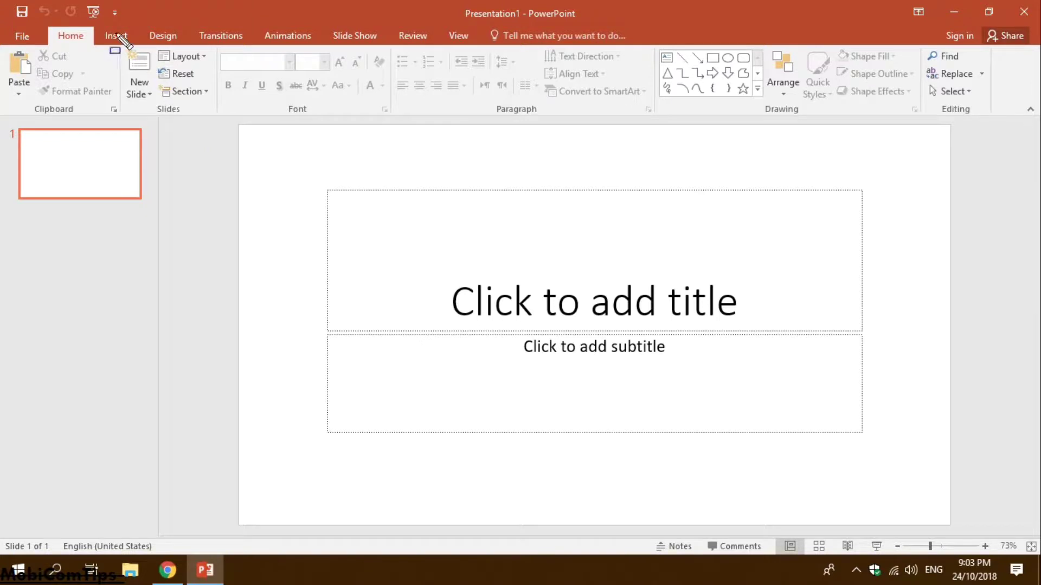
Step: Start a Screen Recording for the slide from the Insert tab's Media group
{"action": "left_click_drag", "start_coordinate": [101, 30], "coordinate": [139, 47]}
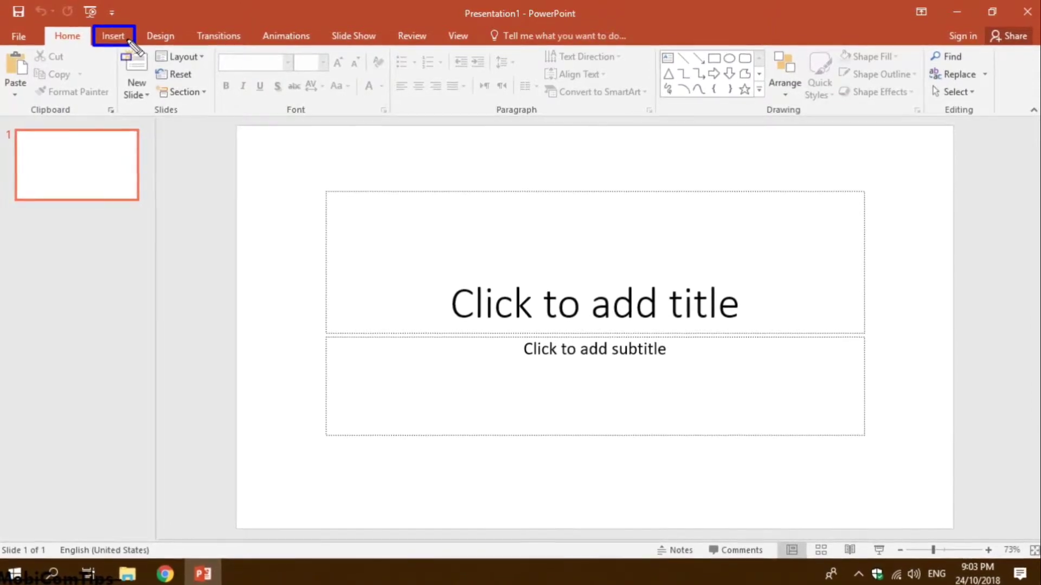
{"action": "left_click", "coordinate": [110, 37]}
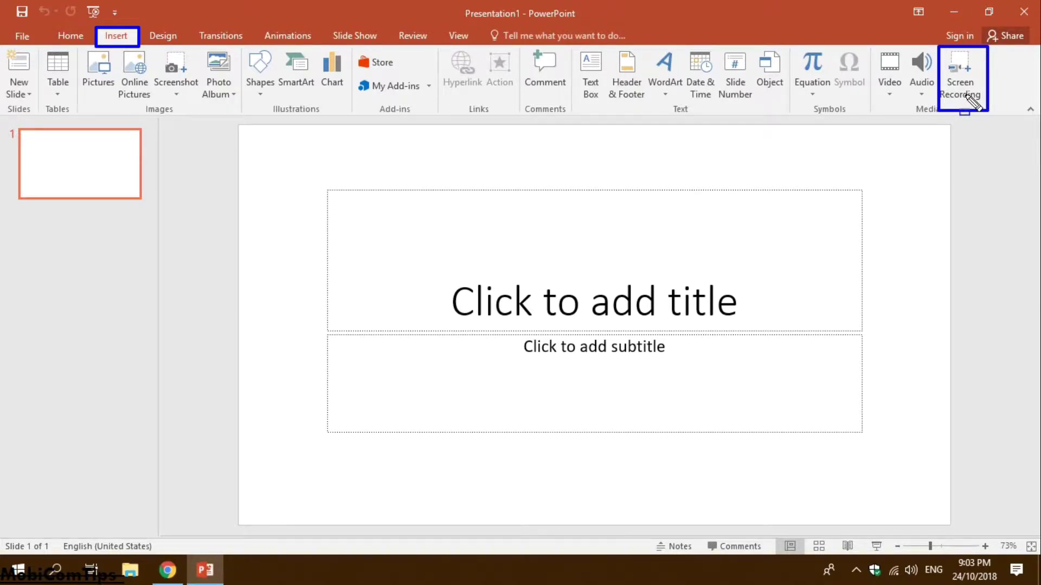
{"action": "left_click", "coordinate": [964, 81]}
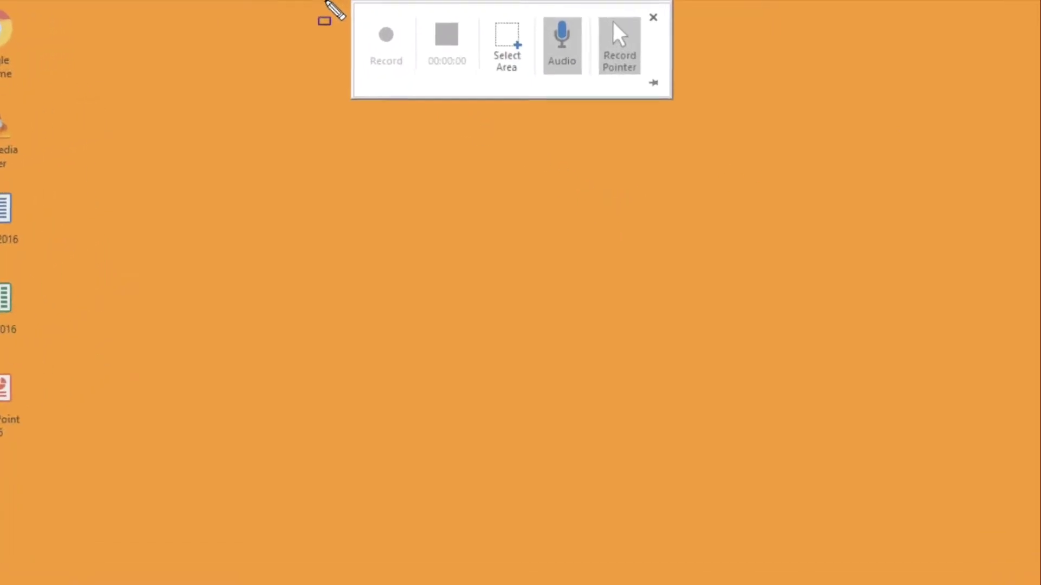
{"action": "left_click_drag", "start_coordinate": [325, 2], "coordinate": [707, 120]}
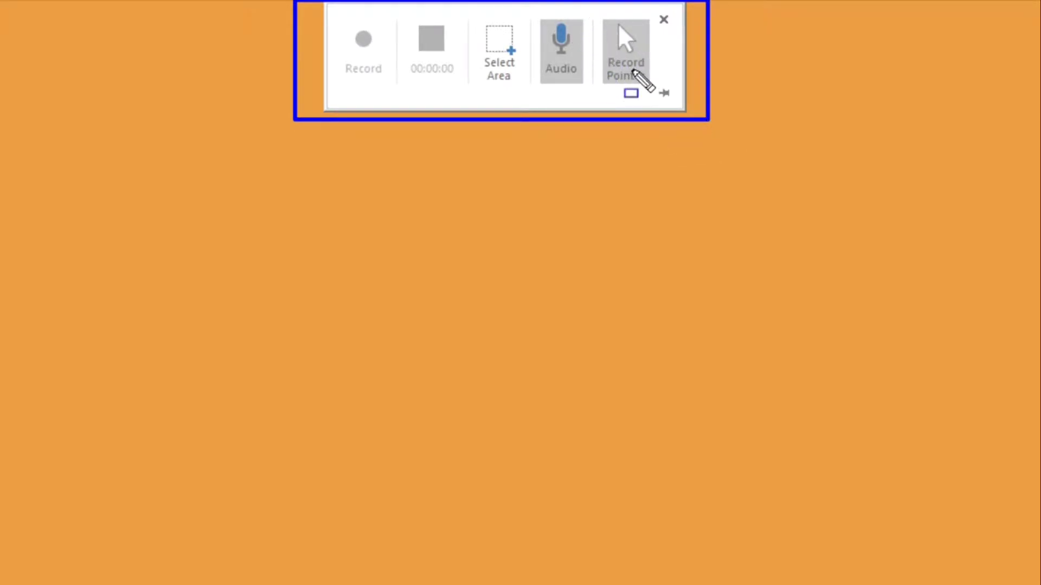
{"action": "mouse_move", "coordinate": [591, 6]}
{"action": "left_mouse_down"}
{"action": "mouse_move", "coordinate": [654, 102]}
{"action": "mouse_move", "coordinate": [659, 95]}
{"action": "left_mouse_up"}
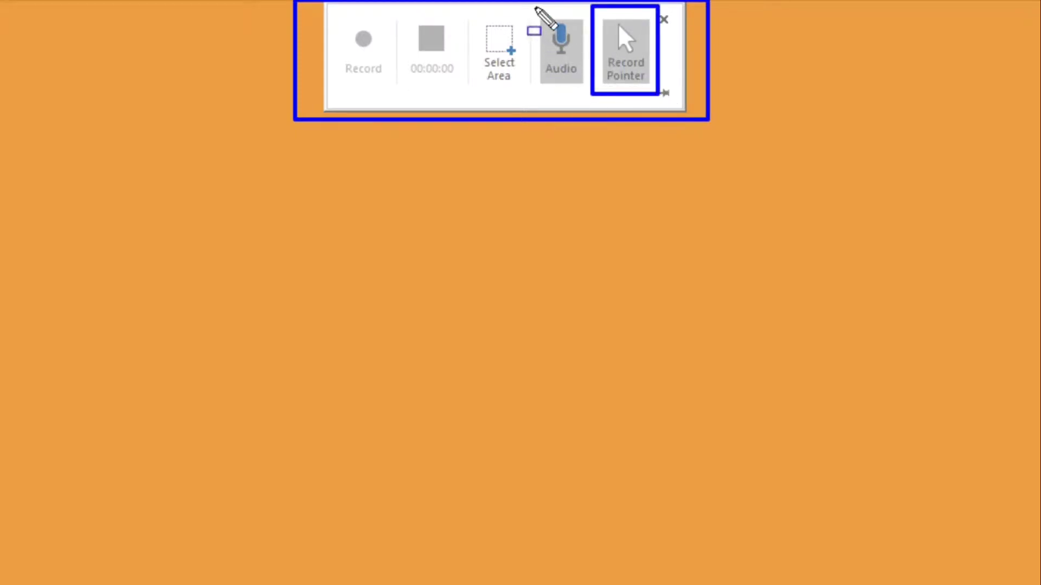
{"action": "left_click_drag", "start_coordinate": [525, 9], "coordinate": [590, 95]}
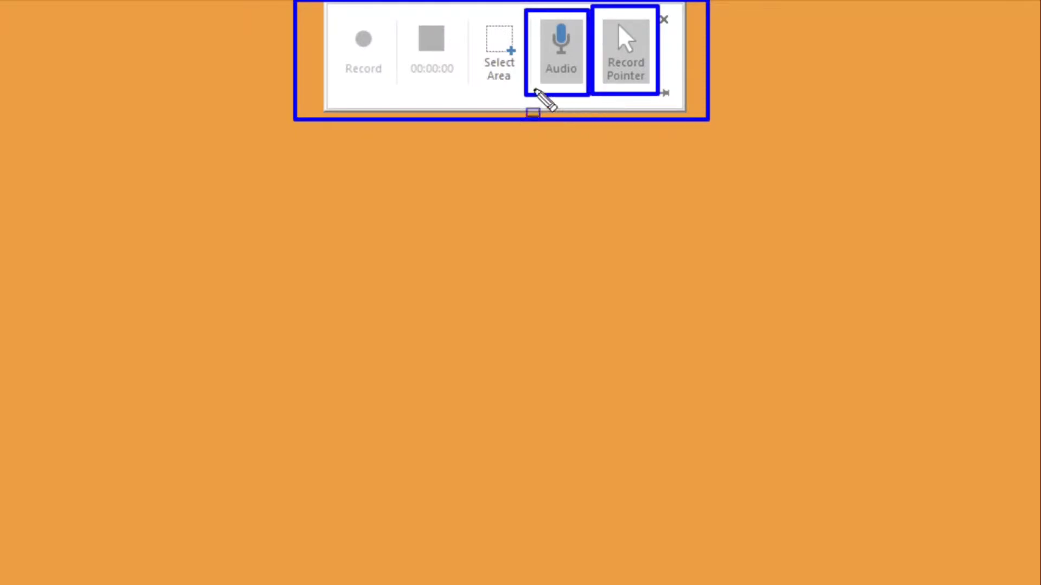
{"action": "left_click_drag", "start_coordinate": [474, 9], "coordinate": [522, 95]}
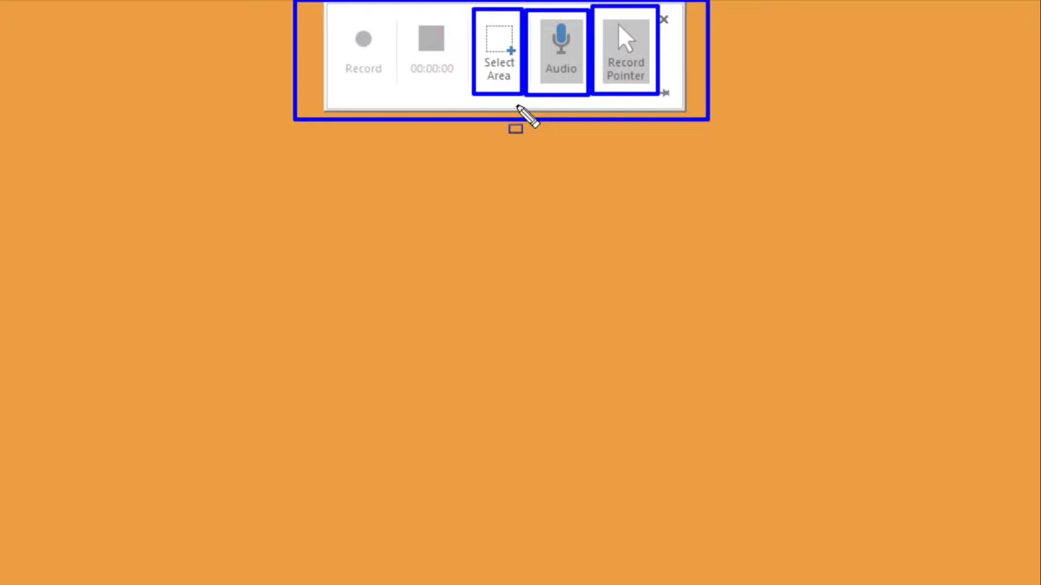
{"action": "key", "text": "Escape"}
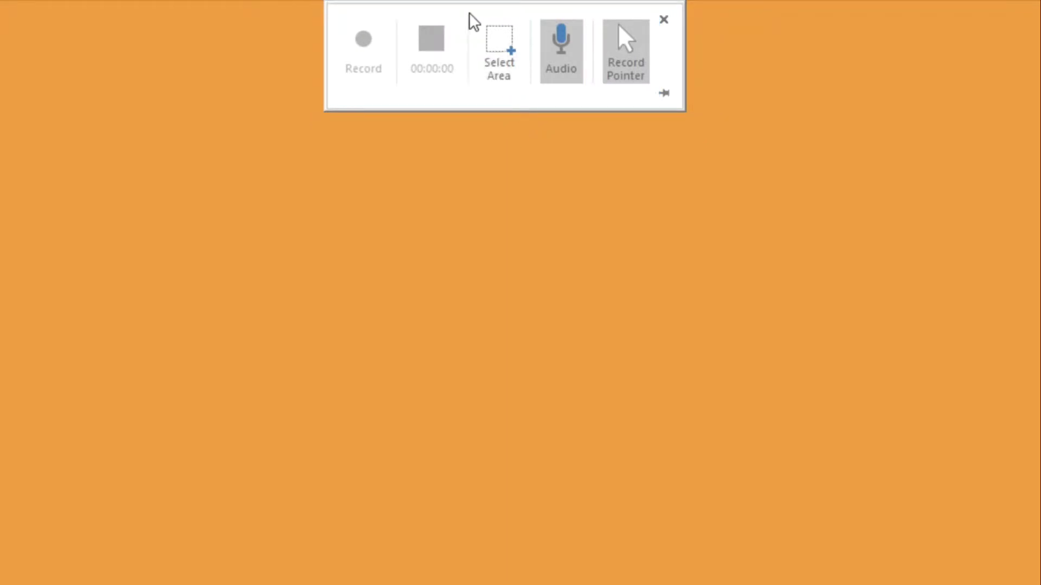
{"action": "key", "text": "ctrl+2"}
{"action": "left_click_drag", "start_coordinate": [470, 13], "coordinate": [521, 91]}
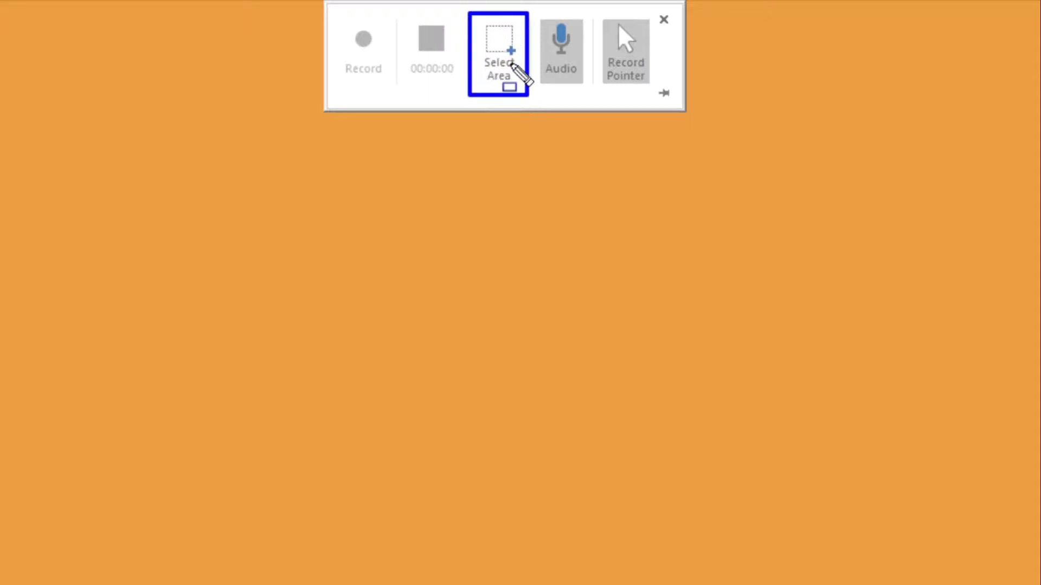
{"action": "key", "text": "Escape"}
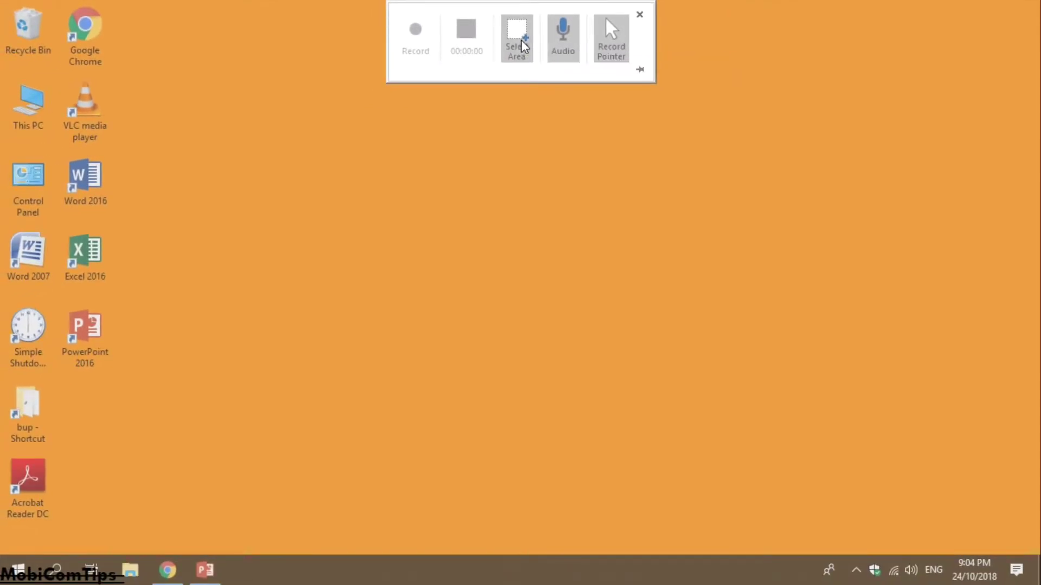
Step: Select the entire desktop as the capture area for the recording
{"action": "left_click", "coordinate": [522, 43]}
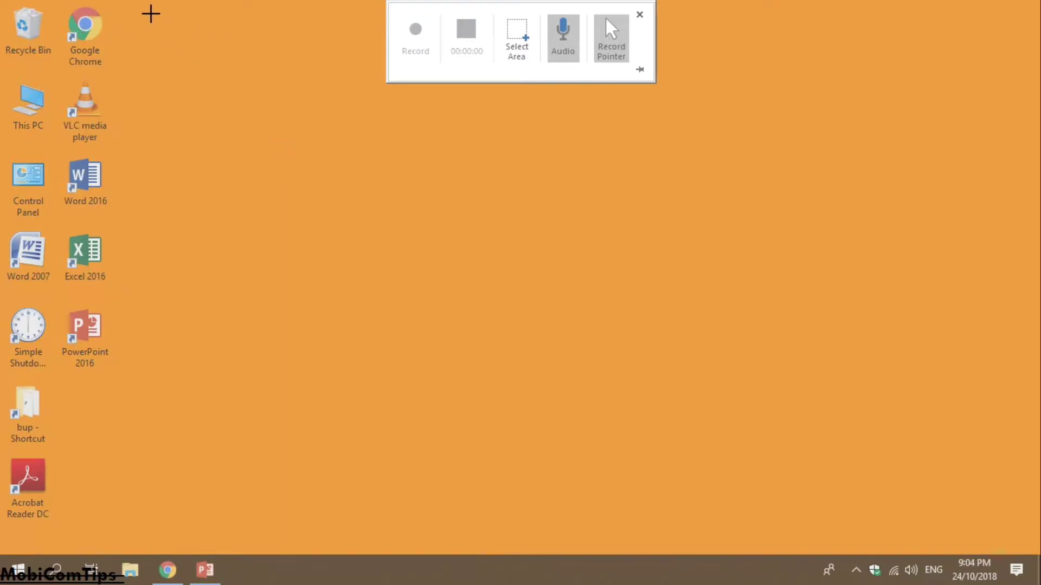
{"action": "mouse_move", "coordinate": [124, 12]}
{"action": "left_mouse_down"}
{"action": "mouse_move", "coordinate": [776, 377]}
{"action": "mouse_move", "coordinate": [1022, 541]}
{"action": "mouse_move", "coordinate": [1038, 583]}
{"action": "left_mouse_up"}
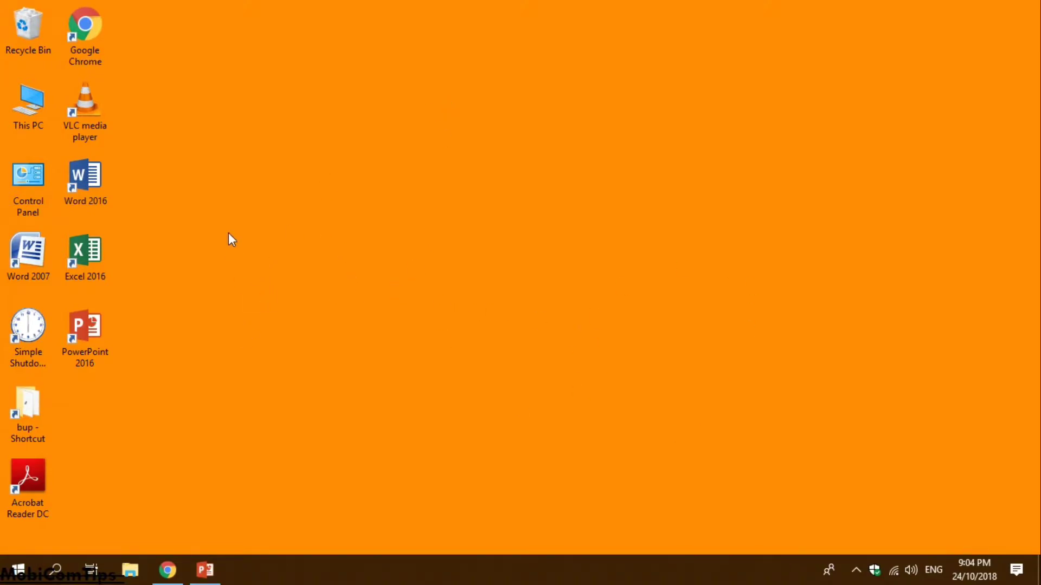
Step: Open and close This PC, then view and close its system Properties
{"action": "double_click", "coordinate": [28, 112]}
{"action": "left_click", "coordinate": [919, 68]}
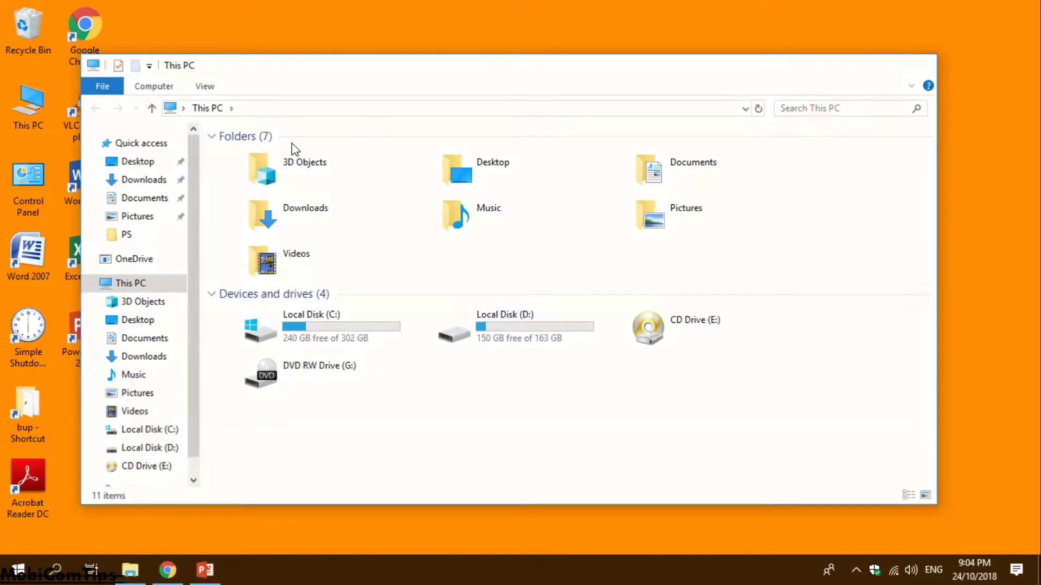
{"action": "right_click", "coordinate": [25, 107]}
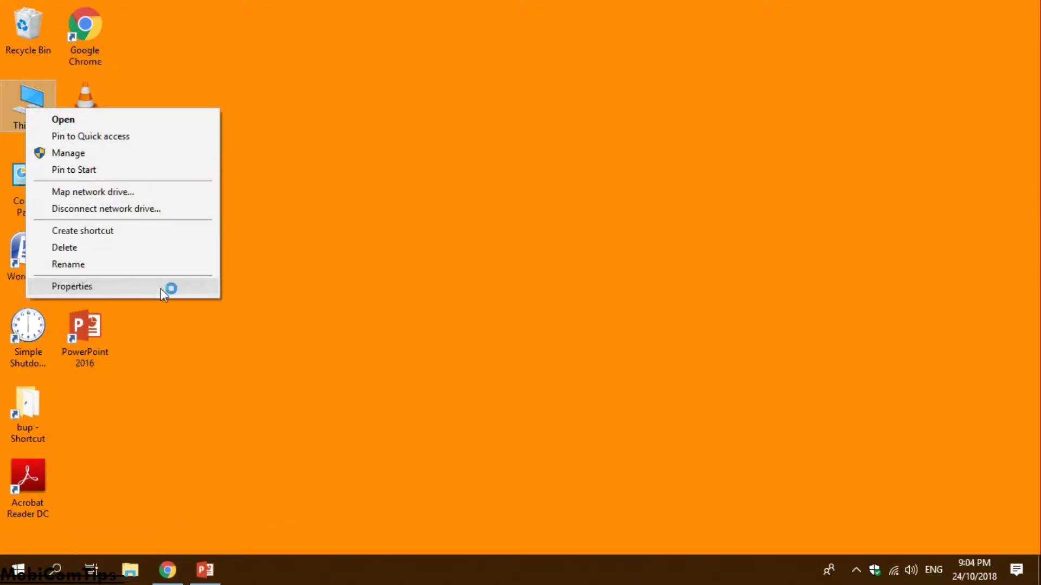
{"action": "left_click", "coordinate": [160, 288]}
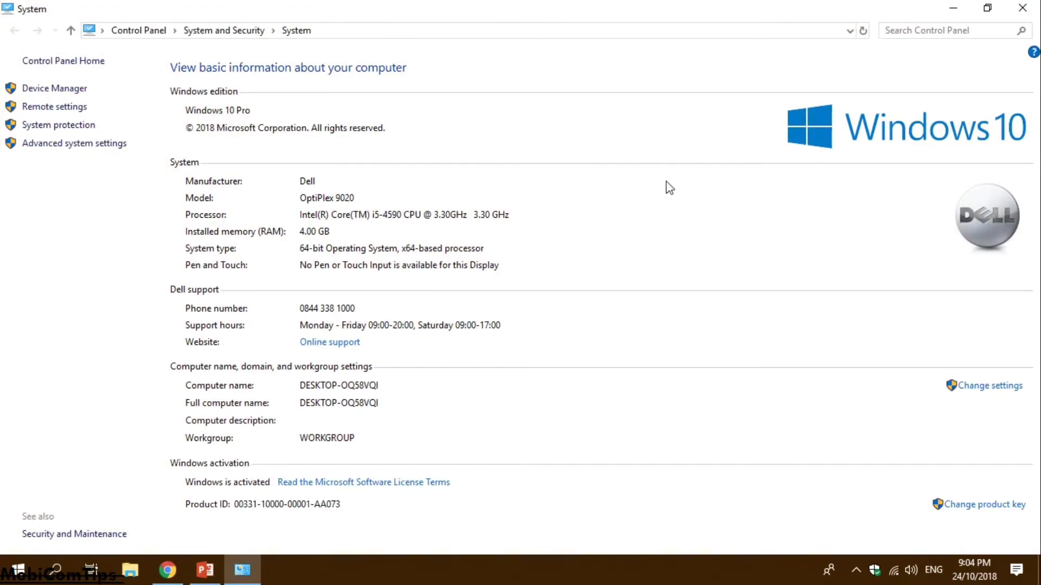
{"action": "left_click", "coordinate": [1022, 8]}
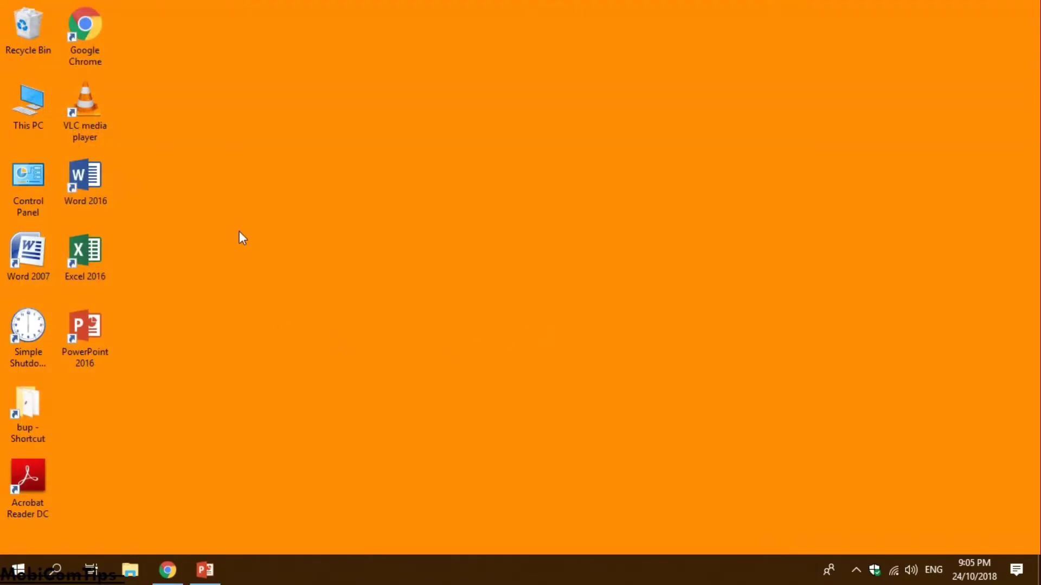
{"action": "right_click", "coordinate": [240, 228]}
{"action": "left_click", "coordinate": [246, 267]}
Step: Open and close the Word 2016 shortcut's Properties, launch Simple Shutdown Timer, and stop recording
{"action": "right_click", "coordinate": [73, 184]}
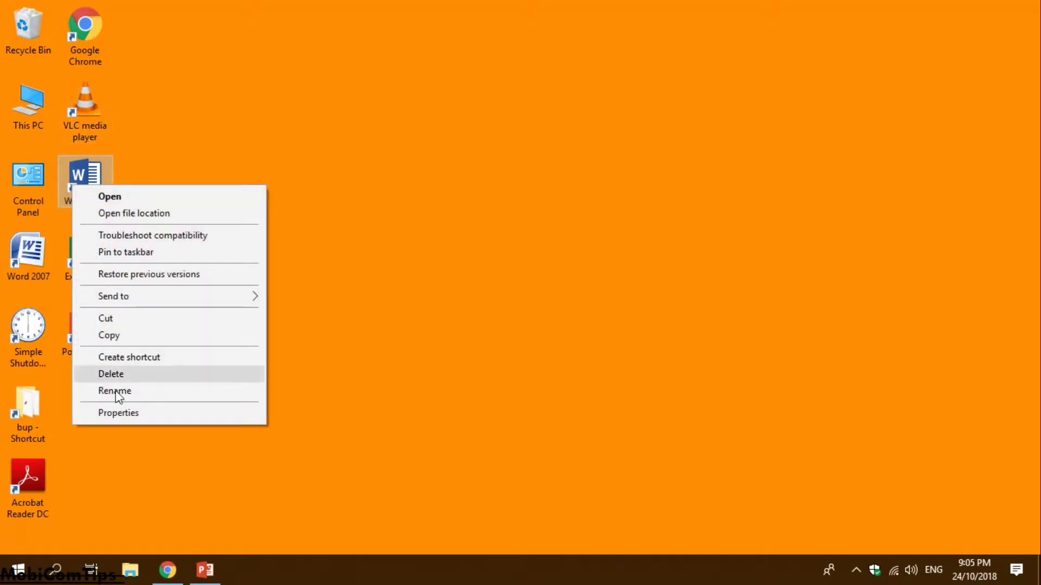
{"action": "left_click", "coordinate": [119, 412]}
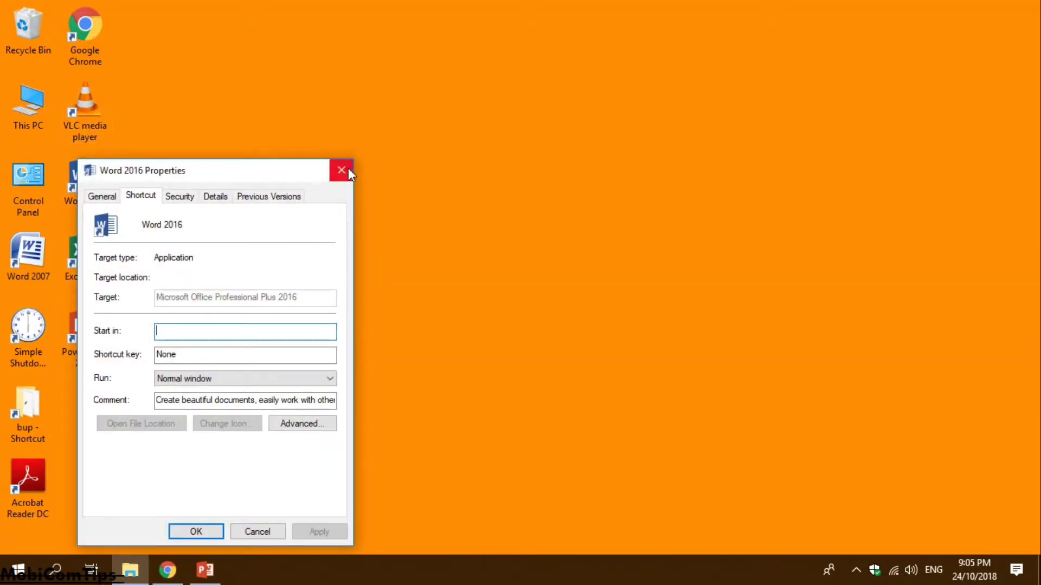
{"action": "left_click", "coordinate": [347, 169]}
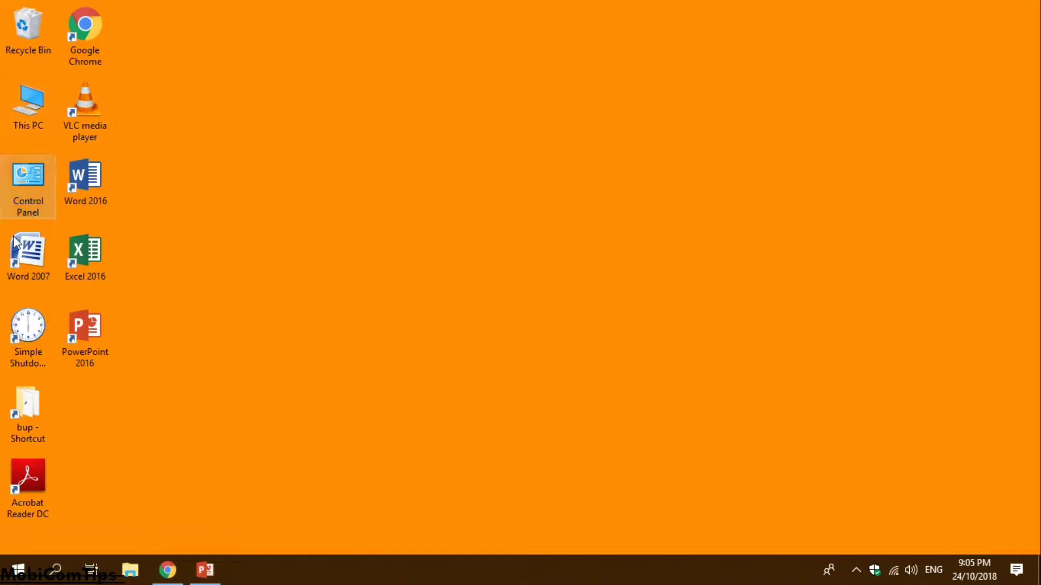
{"action": "double_click", "coordinate": [30, 347]}
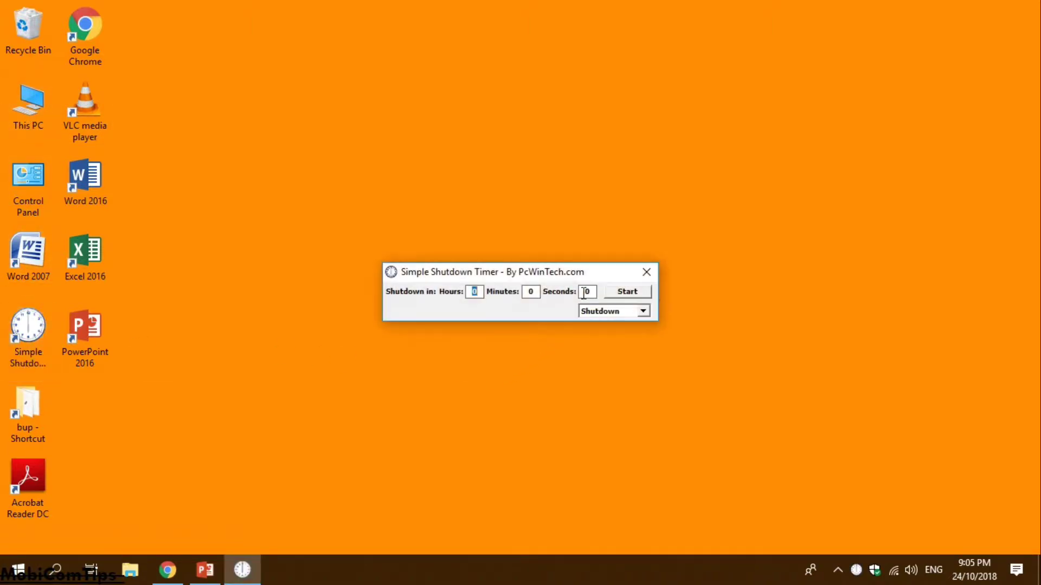
{"action": "key", "text": "alt+F4"}
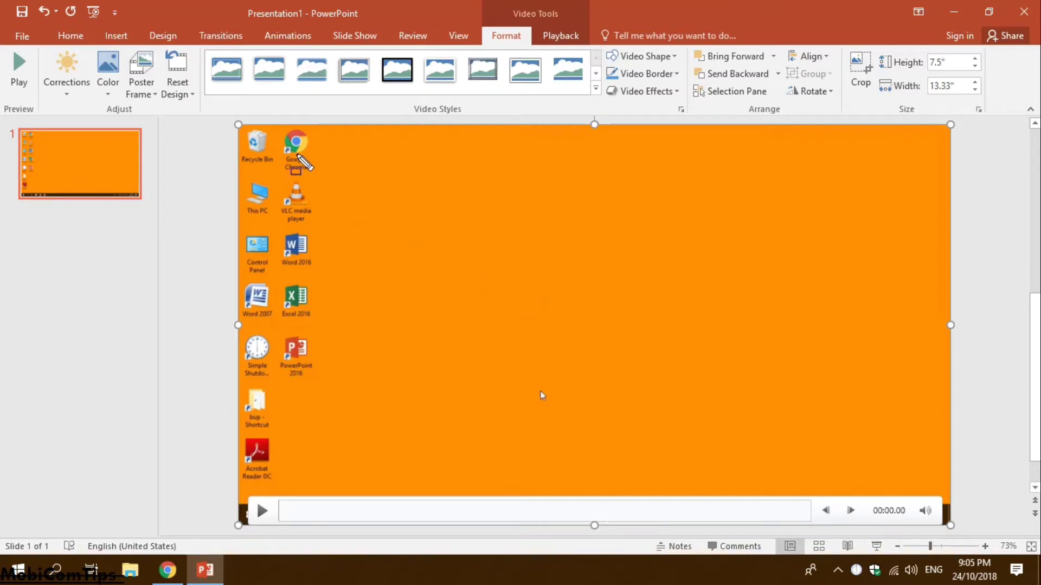
{"action": "mouse_move", "coordinate": [221, 120]}
{"action": "left_mouse_down"}
{"action": "mouse_move", "coordinate": [645, 281]}
{"action": "mouse_move", "coordinate": [966, 534]}
{"action": "left_mouse_up"}
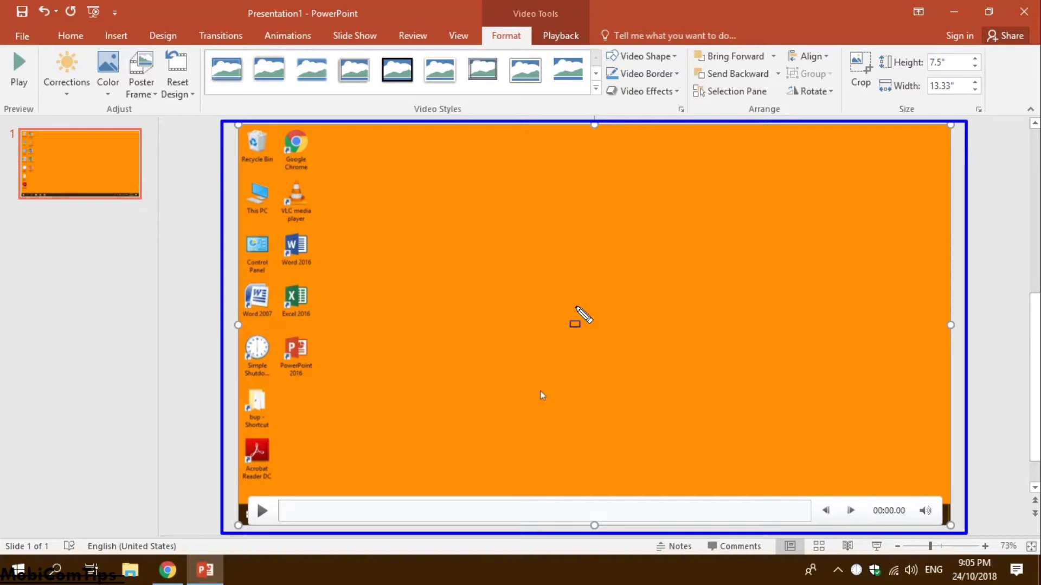
{"action": "key", "text": "Escape"}
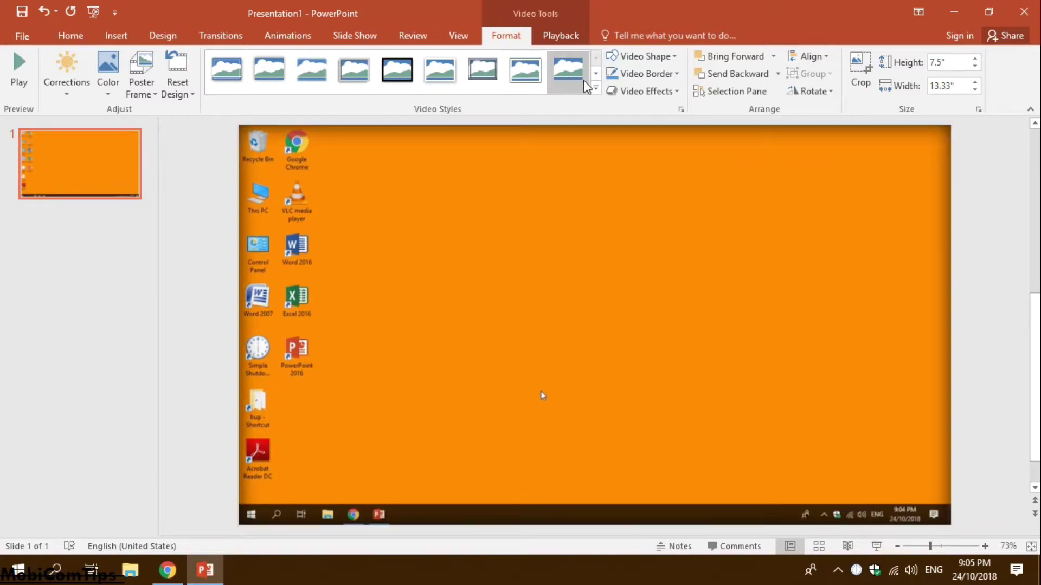
{"action": "left_click", "coordinate": [596, 88]}
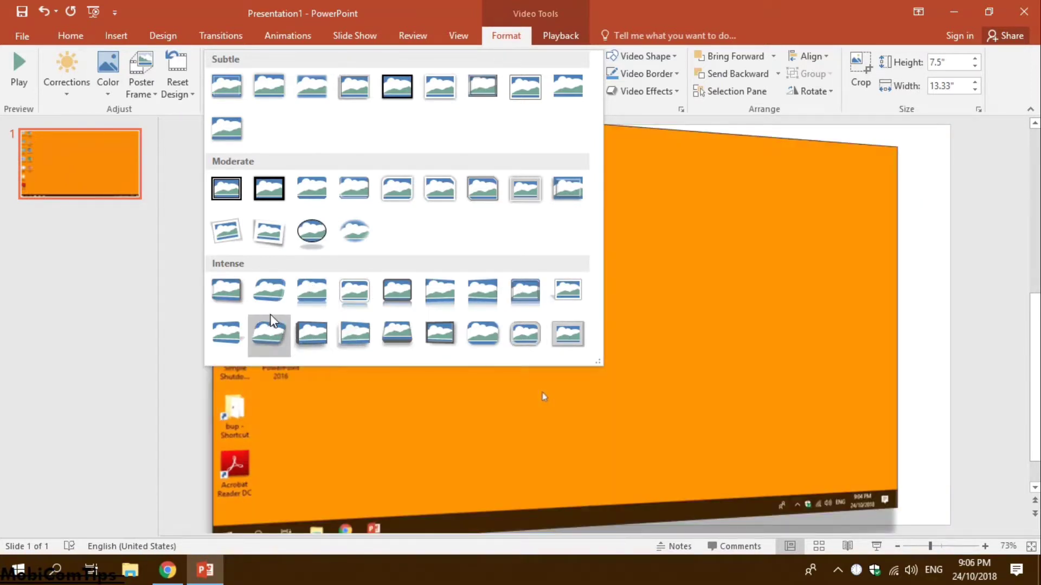
{"action": "left_click", "coordinate": [397, 95]}
{"action": "mouse_move", "coordinate": [594, 325]}
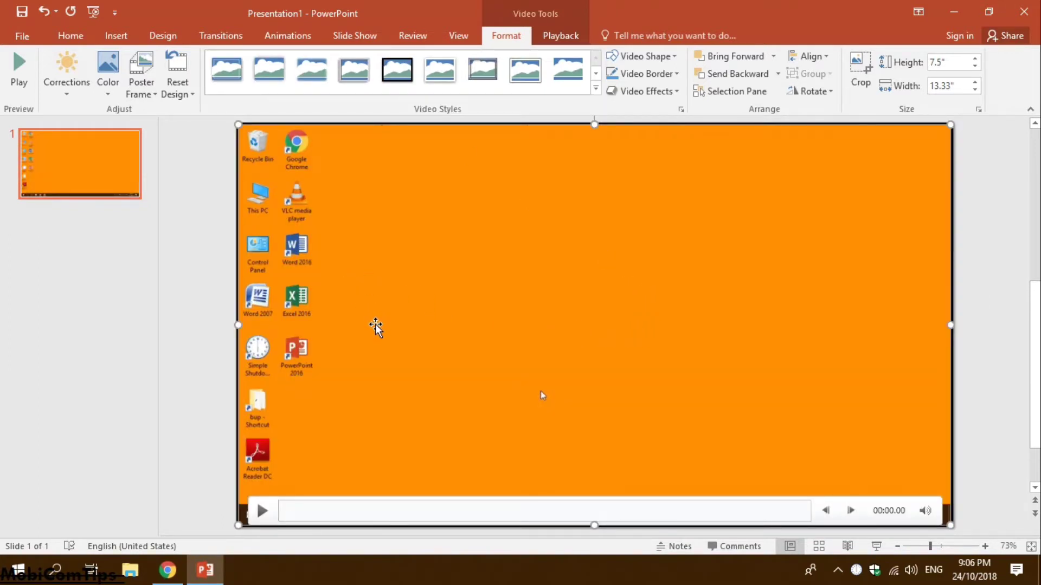
{"action": "right_click", "coordinate": [388, 325]}
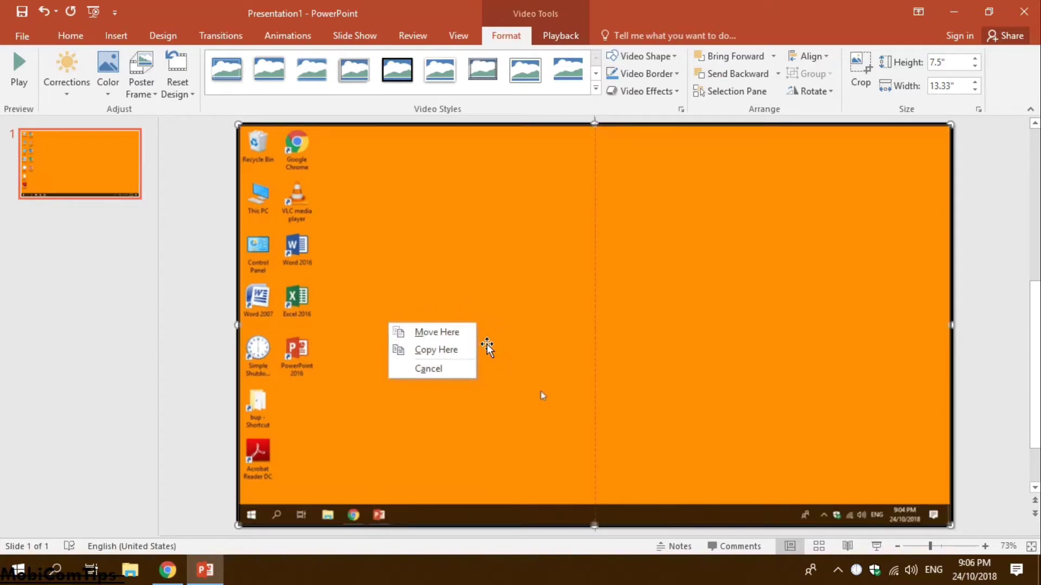
{"action": "left_click", "coordinate": [428, 369]}
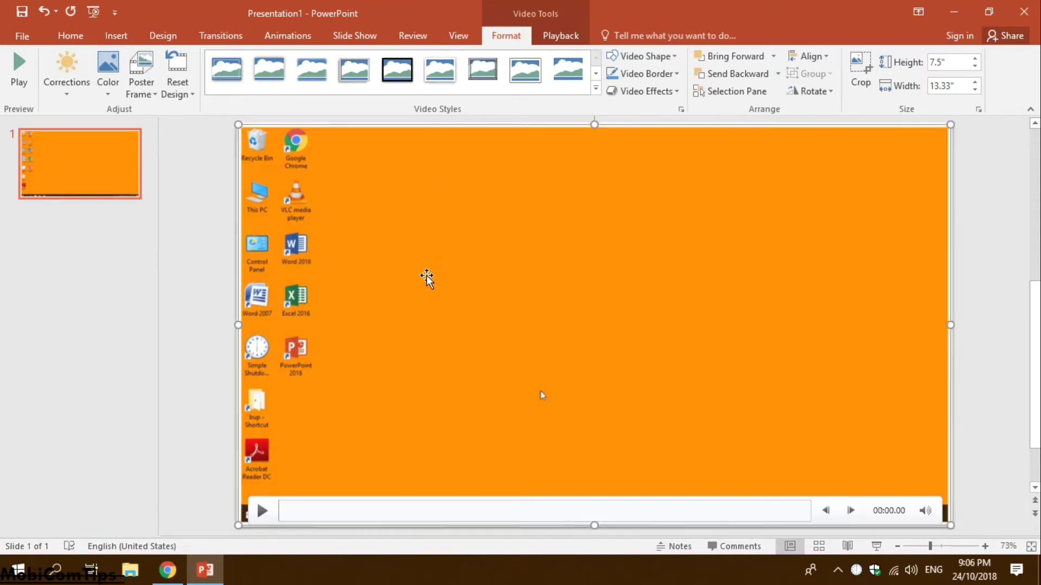
{"action": "left_click", "coordinate": [214, 326]}
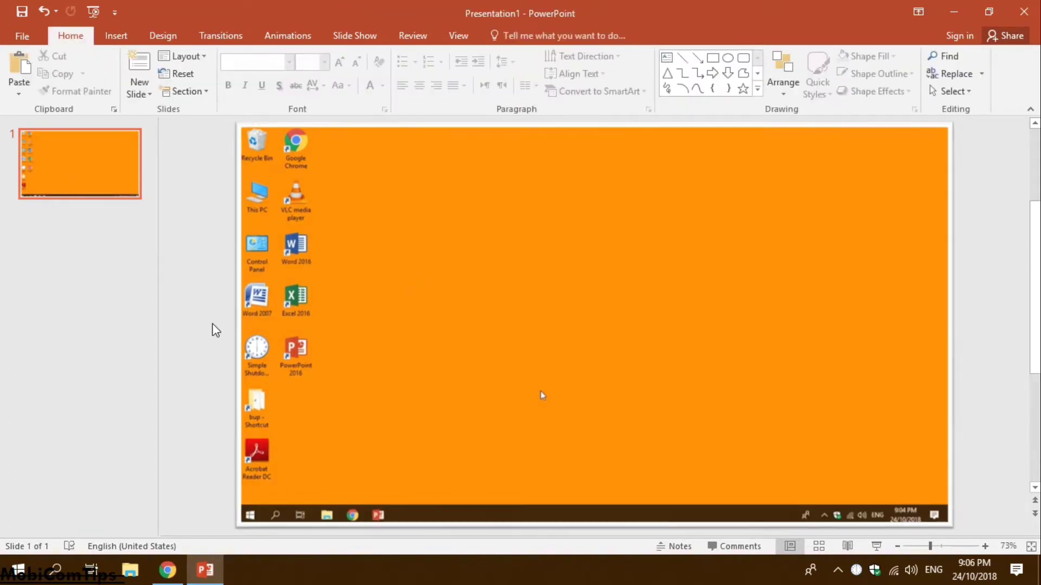
Step: Choose Save Media as for the slide's video from its context menu
{"action": "left_click", "coordinate": [385, 345]}
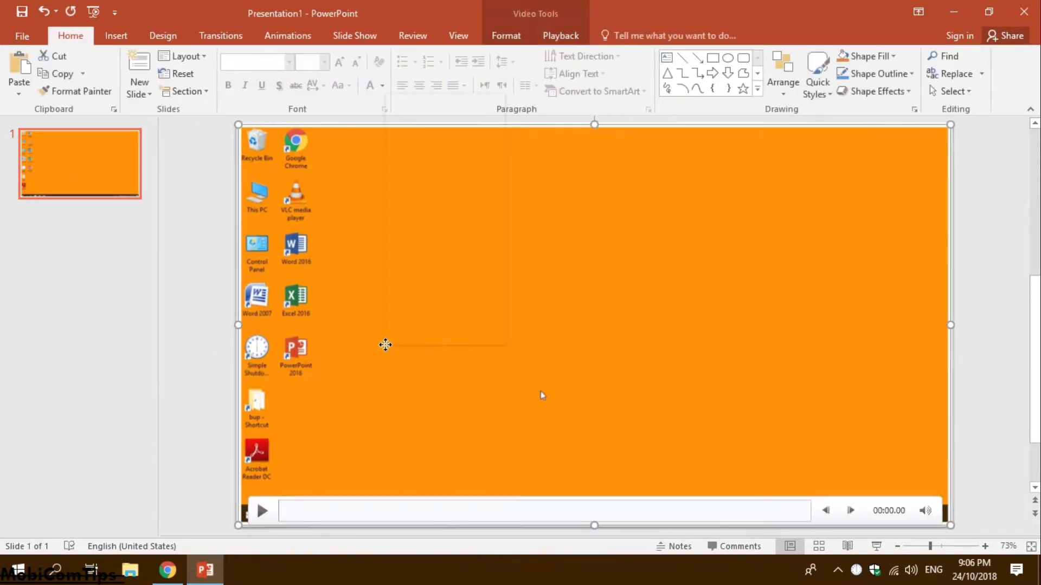
{"action": "right_click", "coordinate": [385, 345]}
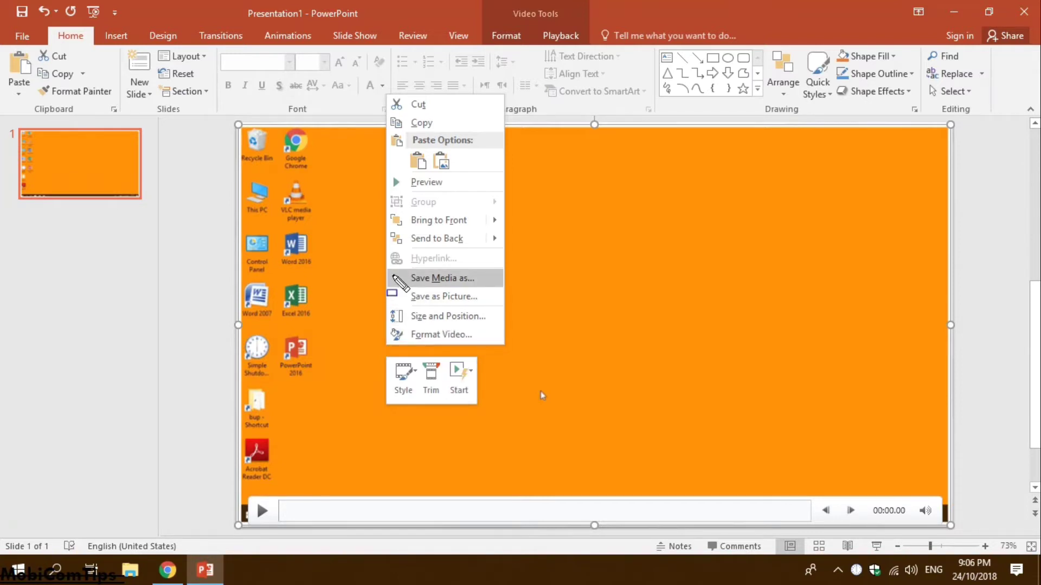
{"action": "left_click_drag", "start_coordinate": [387, 271], "coordinate": [502, 290]}
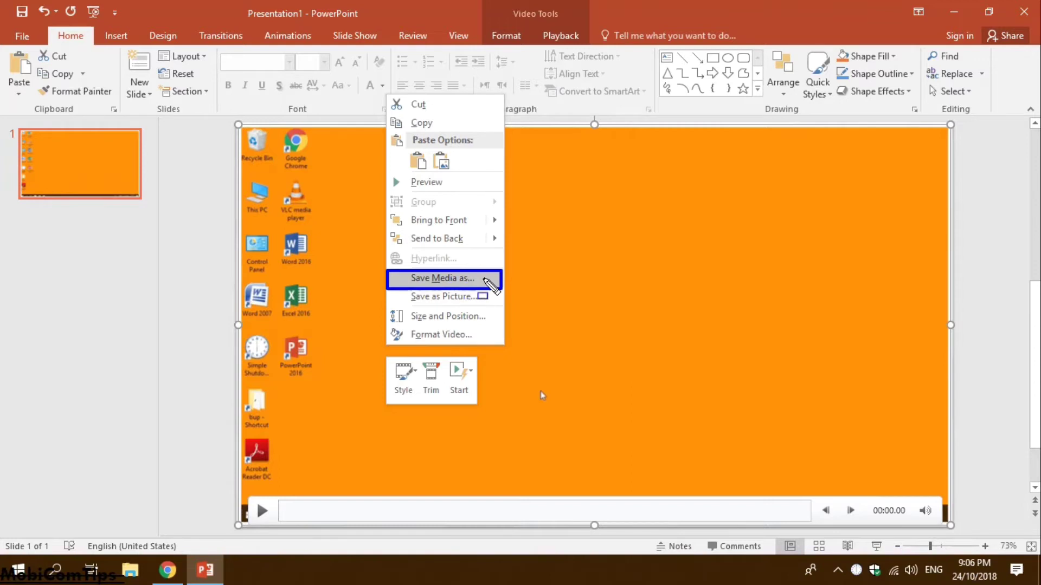
{"action": "key", "text": "Escape"}
{"action": "right_click", "coordinate": [368, 223]}
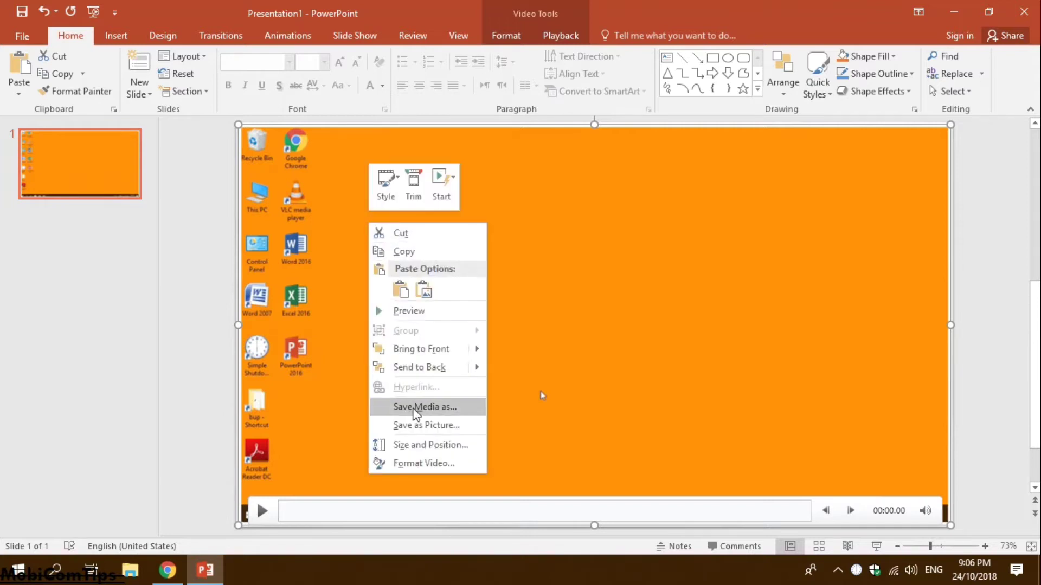
{"action": "left_click", "coordinate": [416, 408]}
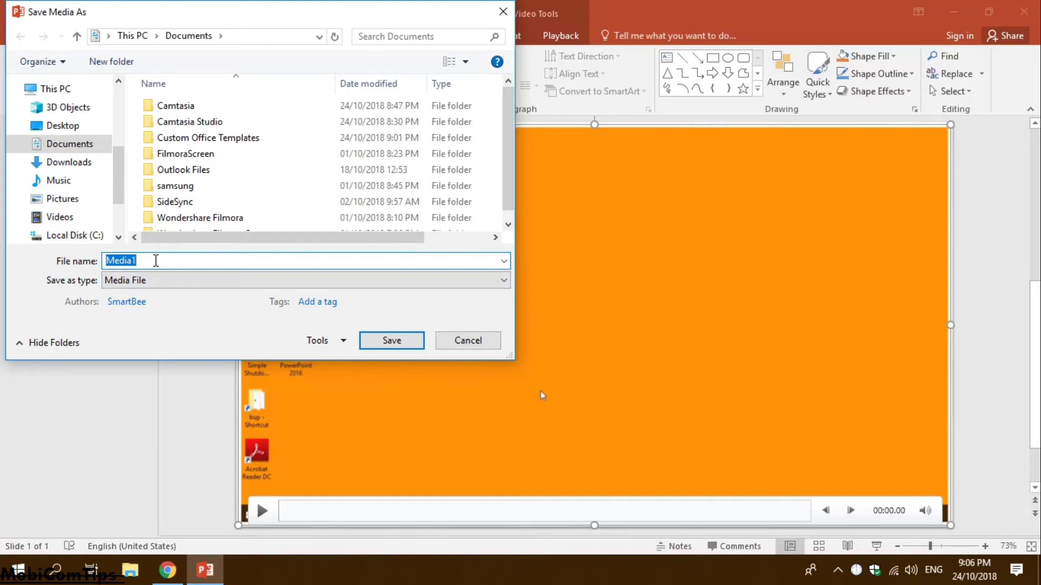
Step: Replace the file name Media1 with 'screen video', keeping Media File as the type
{"action": "type", "text": "record file"}
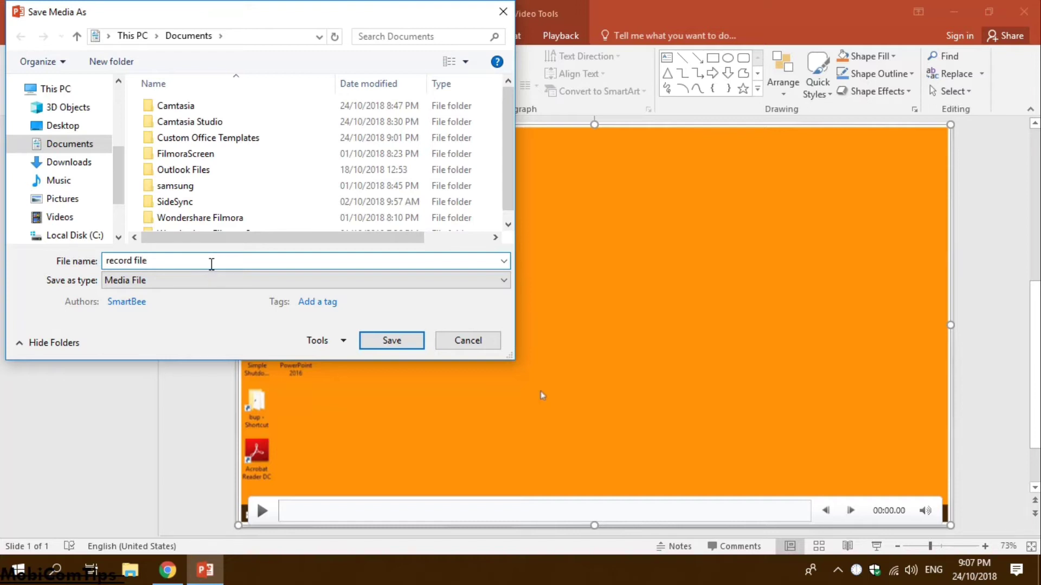
{"action": "key", "text": "ctrl+a"}
{"action": "type", "text": "s"}
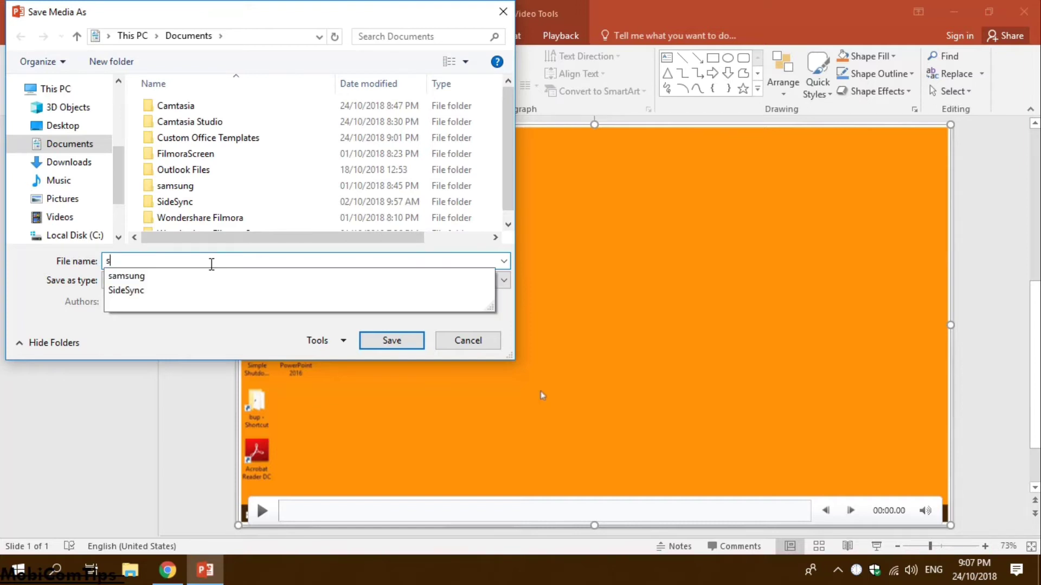
{"action": "type", "text": "creen video"}
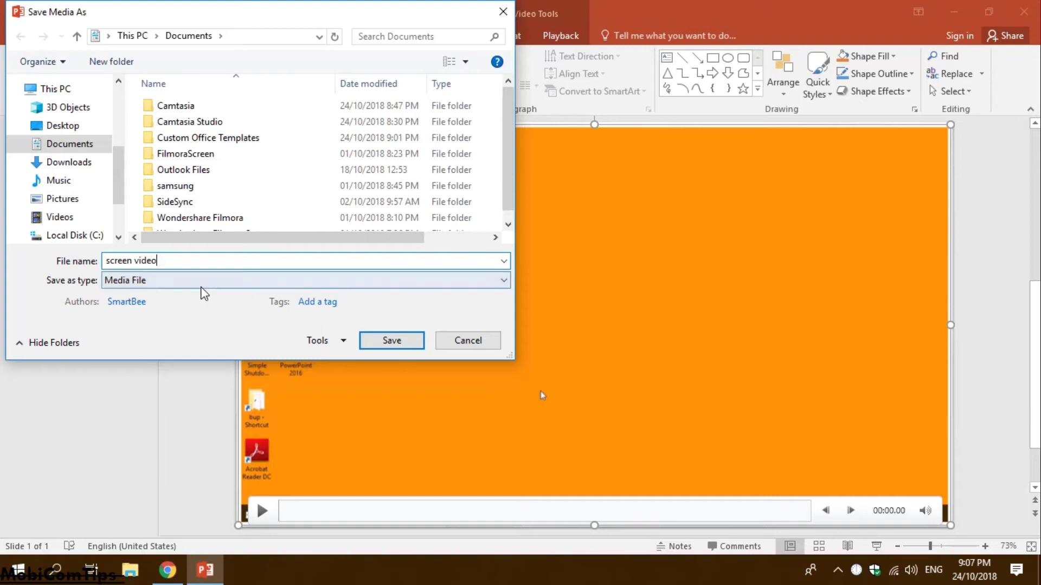
{"action": "left_click", "coordinate": [202, 281]}
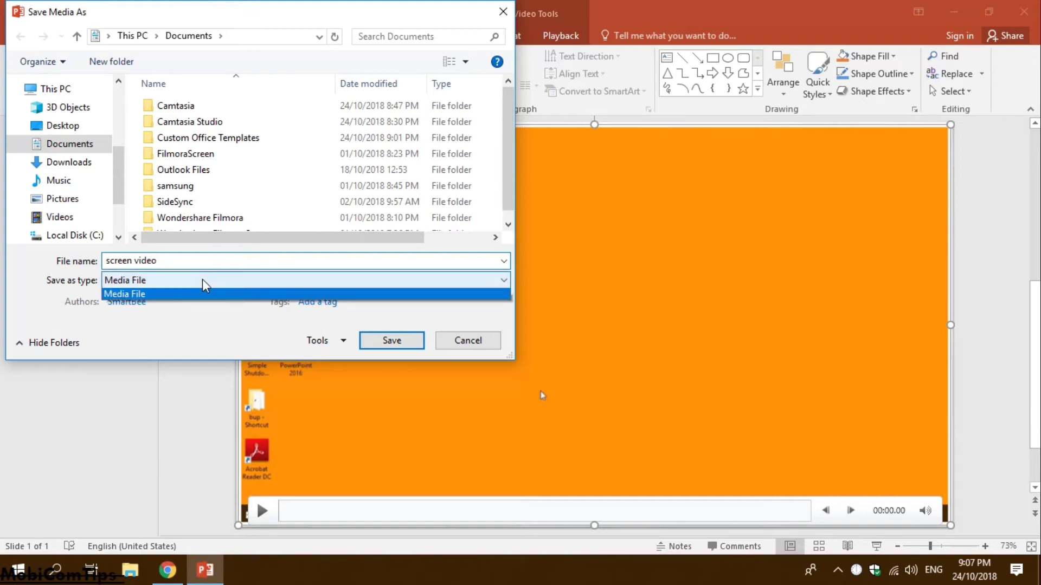
{"action": "left_click", "coordinate": [192, 299]}
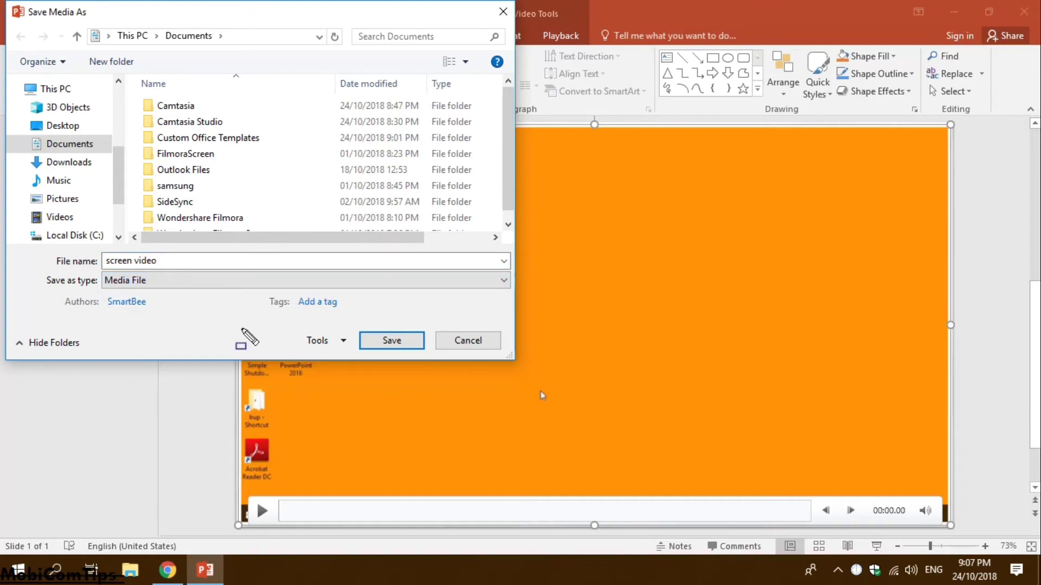
{"action": "mouse_move", "coordinate": [342, 319]}
{"action": "left_mouse_down"}
{"action": "mouse_move", "coordinate": [364, 353]}
{"action": "mouse_move", "coordinate": [431, 356]}
{"action": "left_mouse_up"}
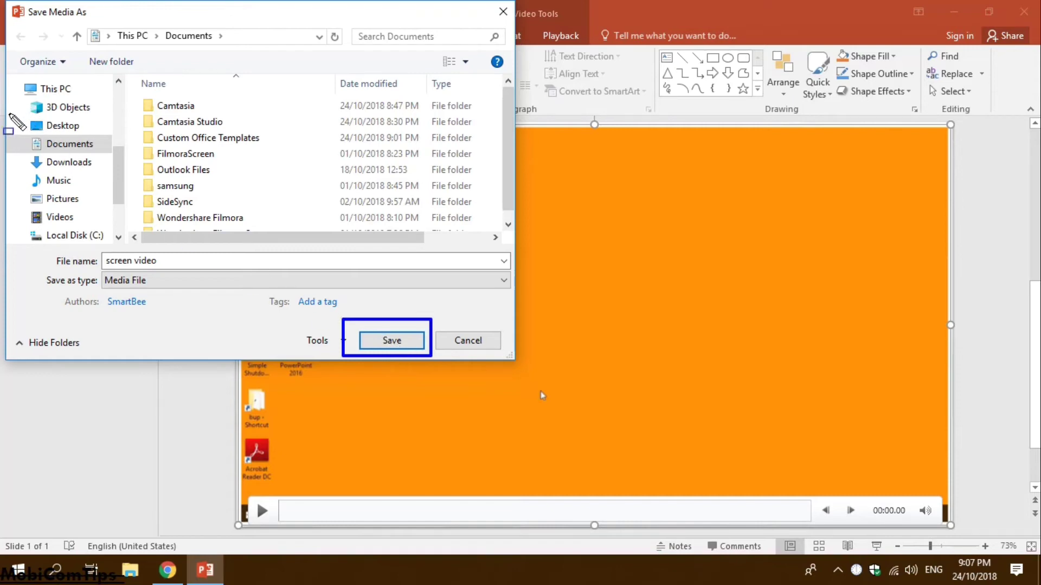
{"action": "left_click_drag", "start_coordinate": [8, 114], "coordinate": [116, 138]}
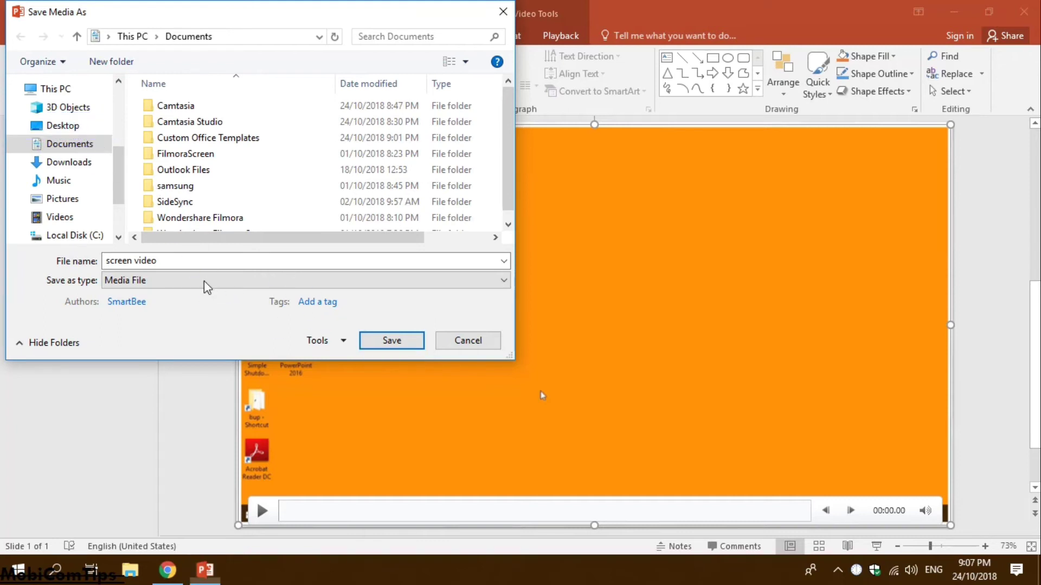
Step: Save 'screen video' to the Desktop, then minimize PowerPoint
{"action": "left_click", "coordinate": [67, 126]}
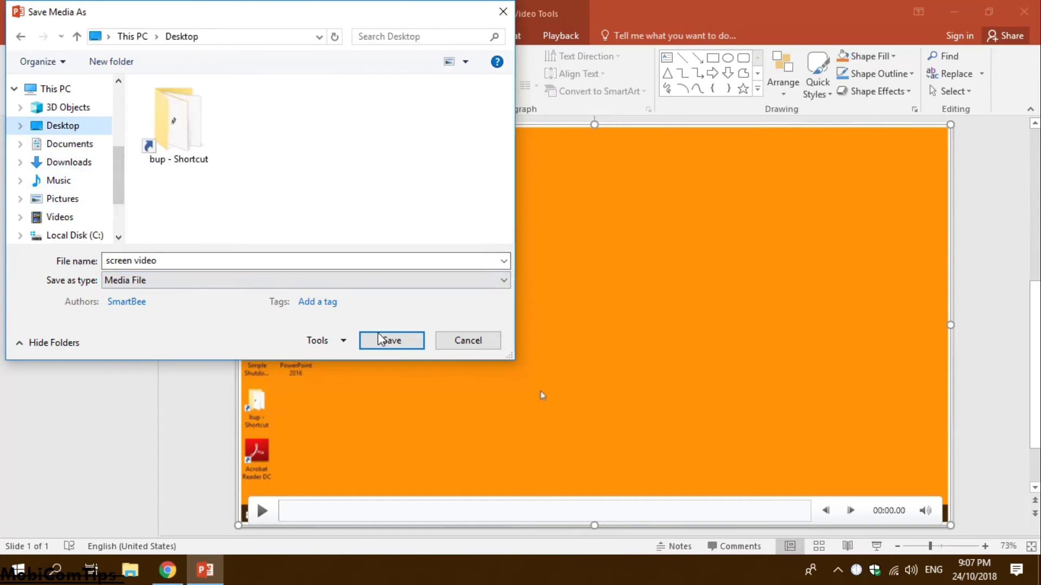
{"action": "left_click", "coordinate": [390, 342]}
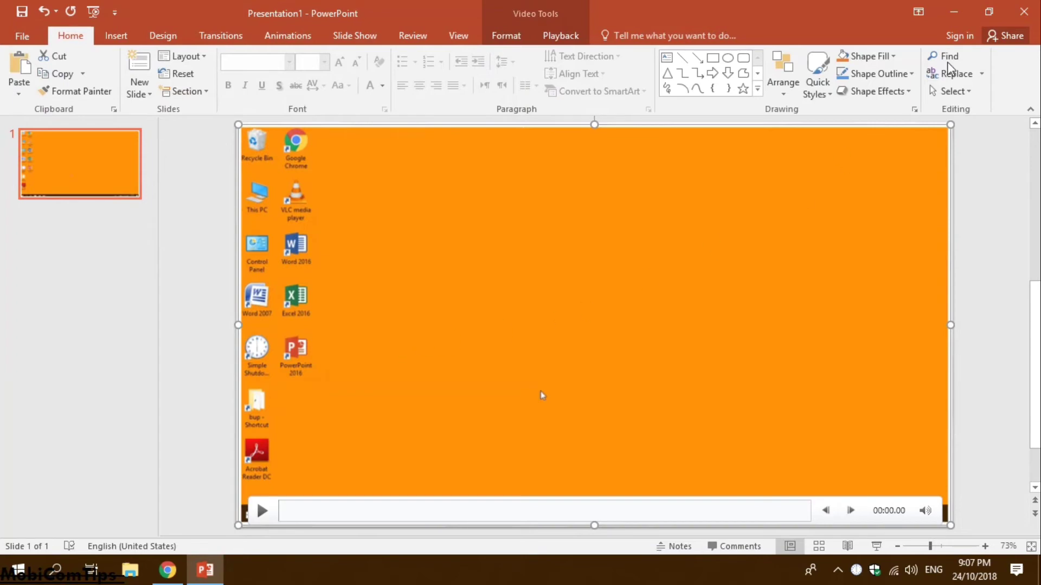
{"action": "left_click", "coordinate": [955, 13]}
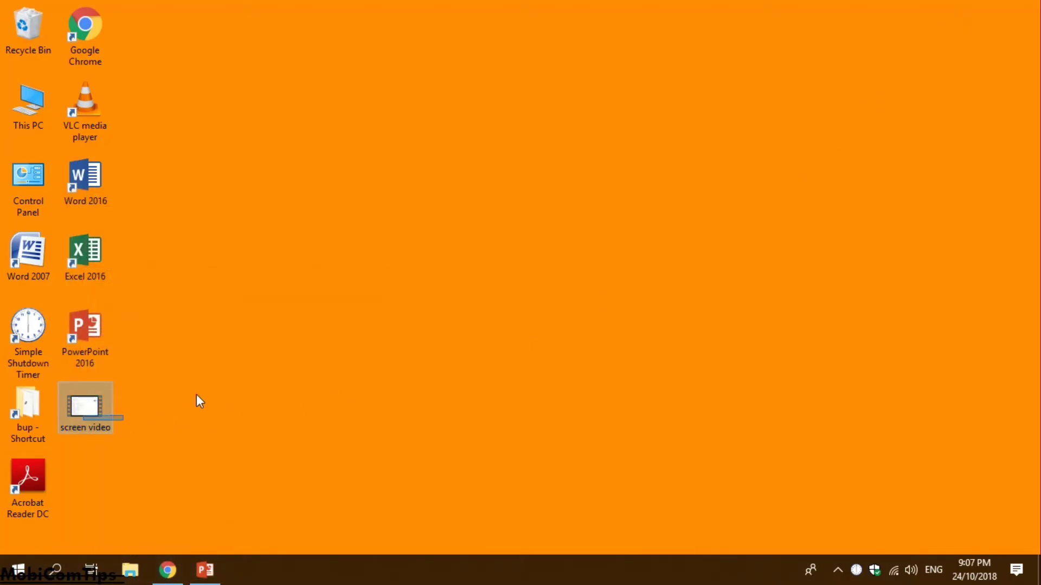
Step: Move the screen video icon to the desktop centre and review its Properties: 11.7 MB MP4
{"action": "left_click_drag", "start_coordinate": [84, 421], "coordinate": [472, 225]}
{"action": "left_click", "coordinate": [257, 400]}
{"action": "left_click_drag", "start_coordinate": [89, 411], "coordinate": [429, 327]}
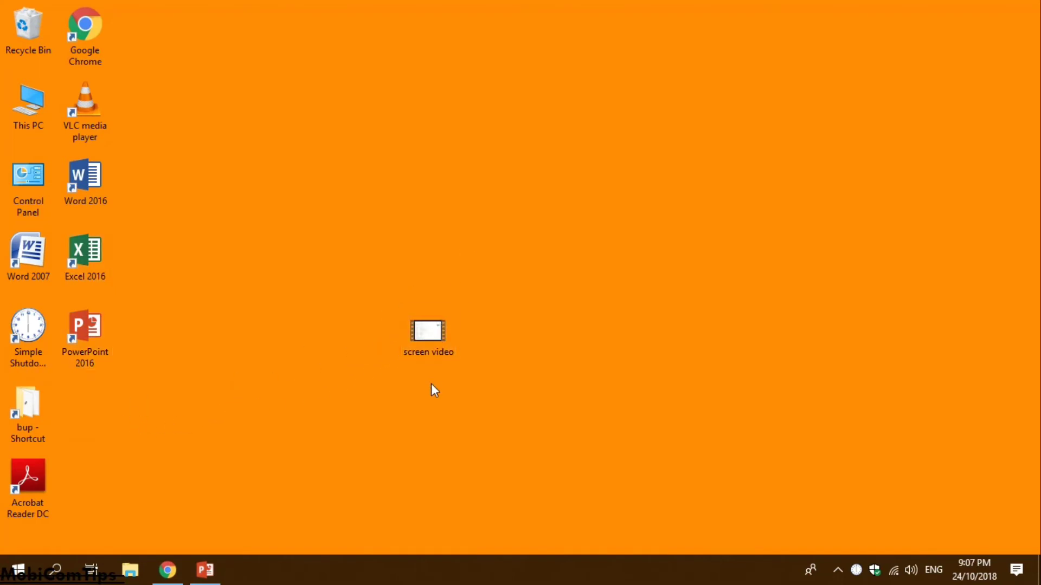
{"action": "right_click", "coordinate": [429, 341]}
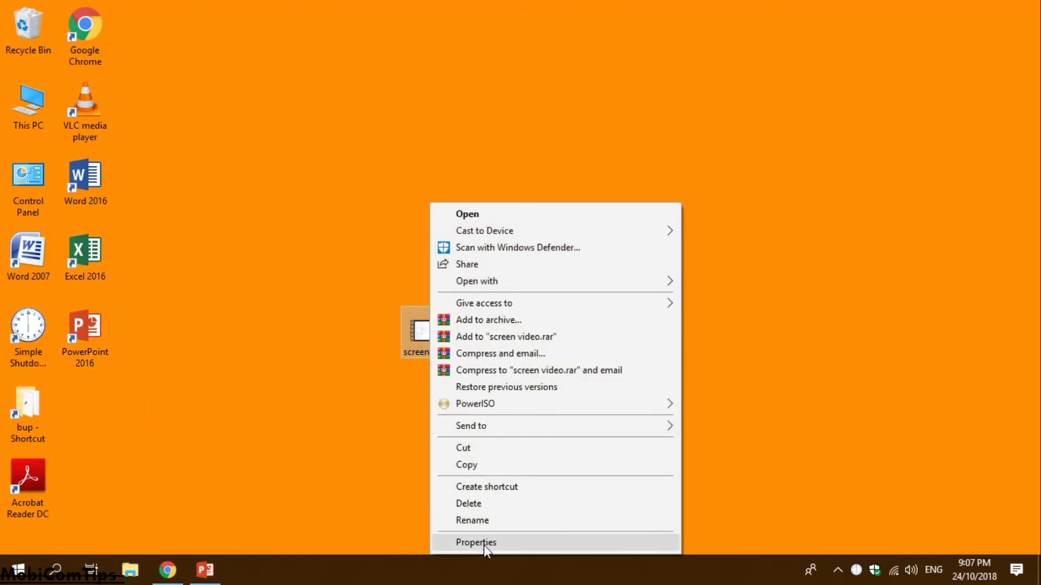
{"action": "left_click", "coordinate": [482, 544]}
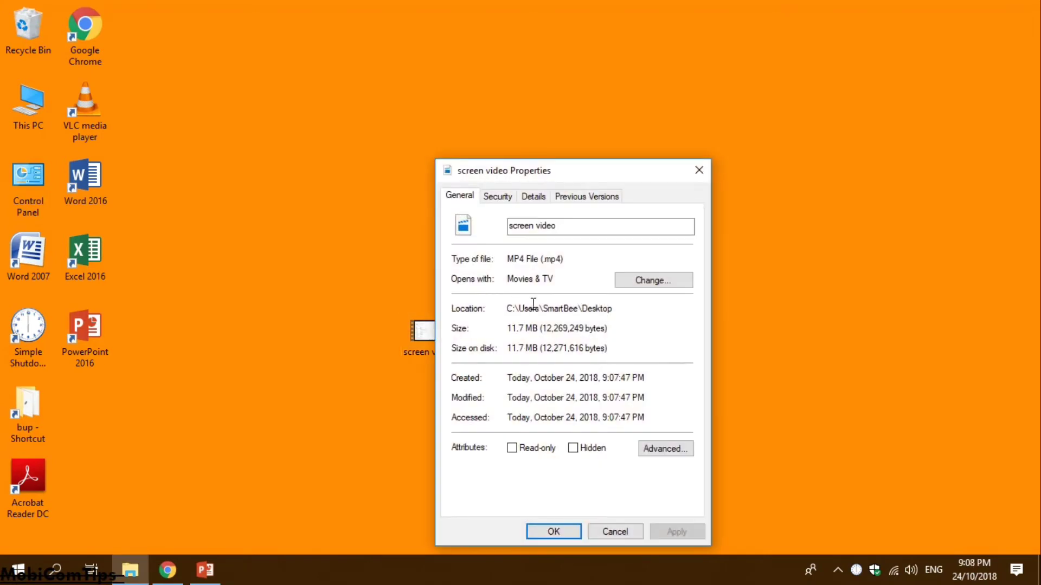
{"action": "left_click", "coordinate": [699, 172]}
Step: Play 'screen video' in Movies & TV, seeking past 0:00:19 and 0:00:27 to the end
{"action": "double_click", "coordinate": [436, 340]}
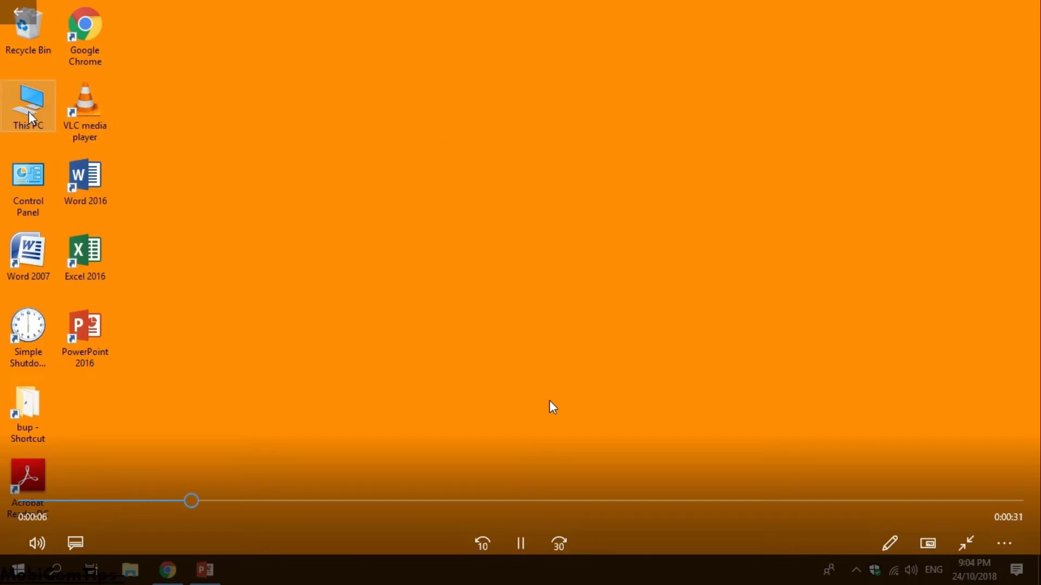
{"action": "left_click_drag", "start_coordinate": [368, 498], "coordinate": [550, 501]}
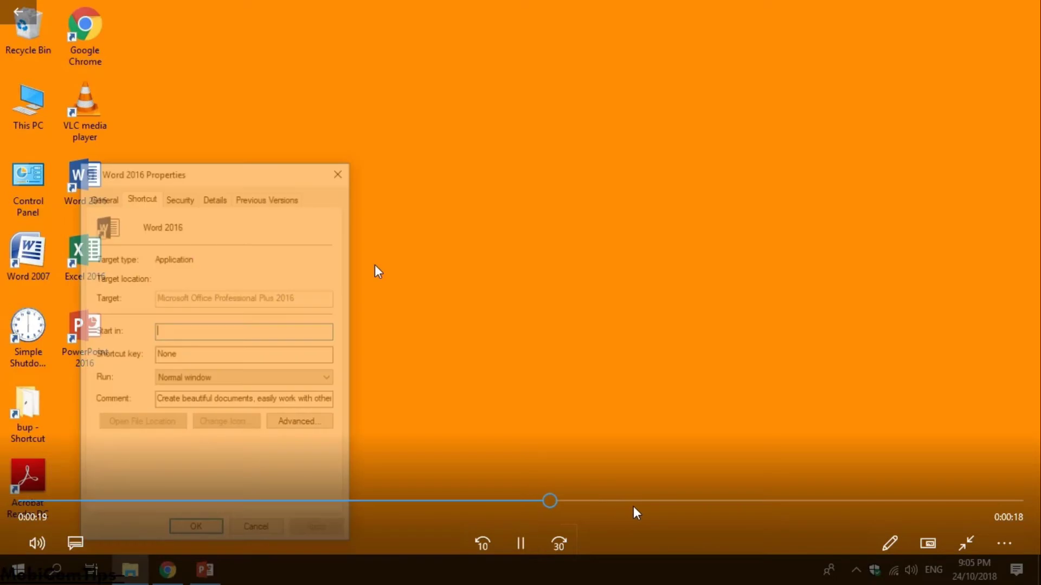
{"action": "left_click_drag", "start_coordinate": [633, 507], "coordinate": [825, 502]}
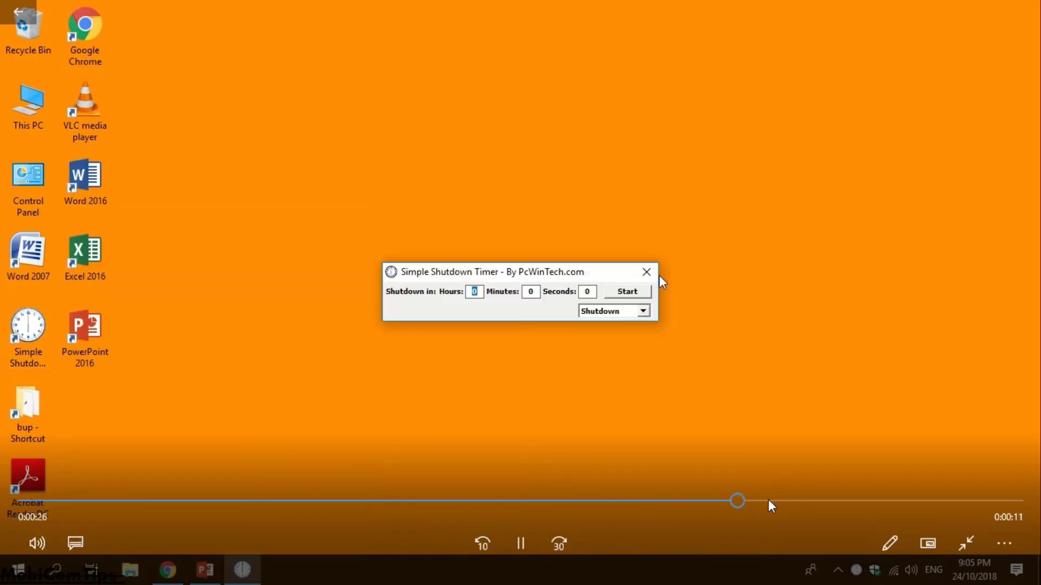
{"action": "left_click", "coordinate": [911, 501]}
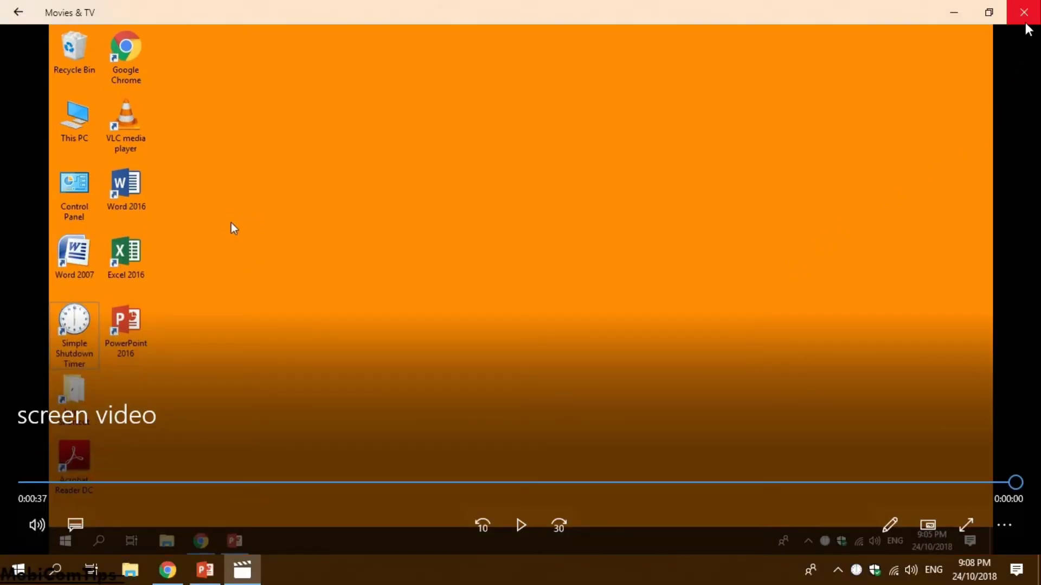
{"action": "left_click", "coordinate": [1023, 16]}
Step: Drag the screen video icon toward the top-left and draw a selection box around it
{"action": "left_click_drag", "start_coordinate": [438, 330], "coordinate": [381, 181]}
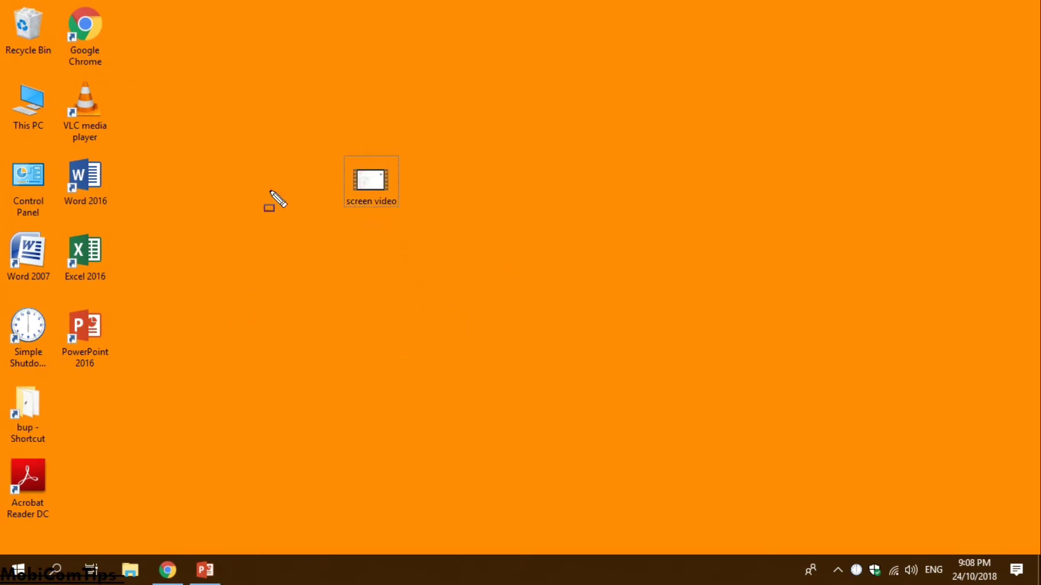
{"action": "left_click_drag", "start_coordinate": [279, 130], "coordinate": [462, 232]}
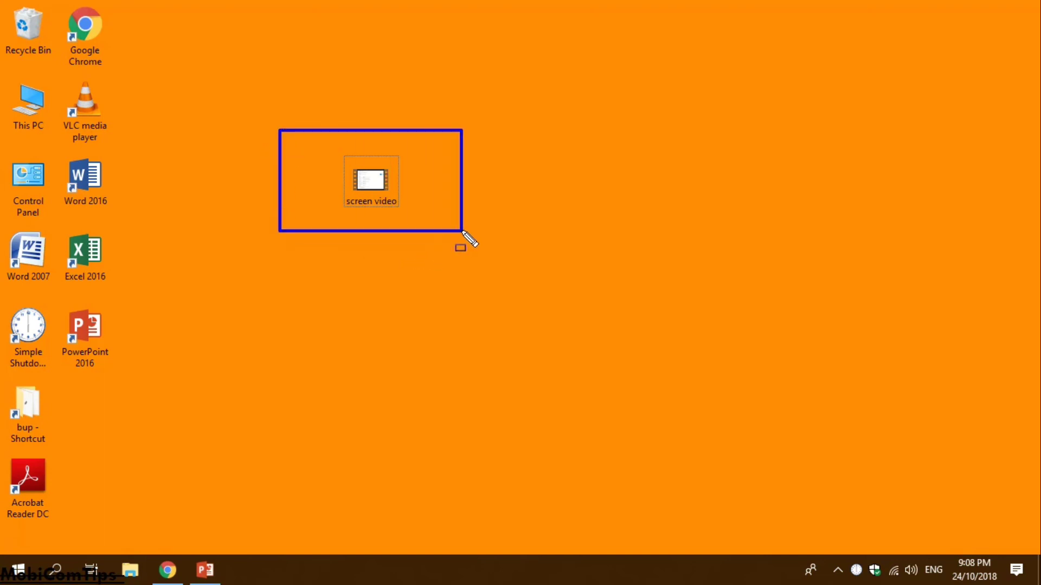